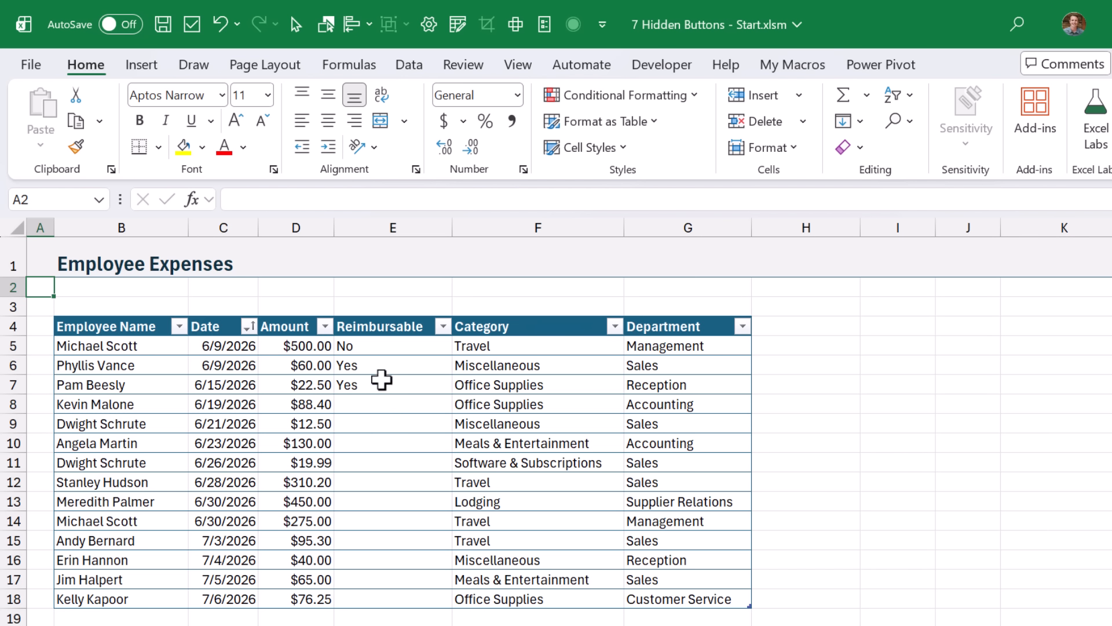
Step: Replace the Yes/No values in E5:E18 with checkboxes
drag(382, 346, 387, 599)
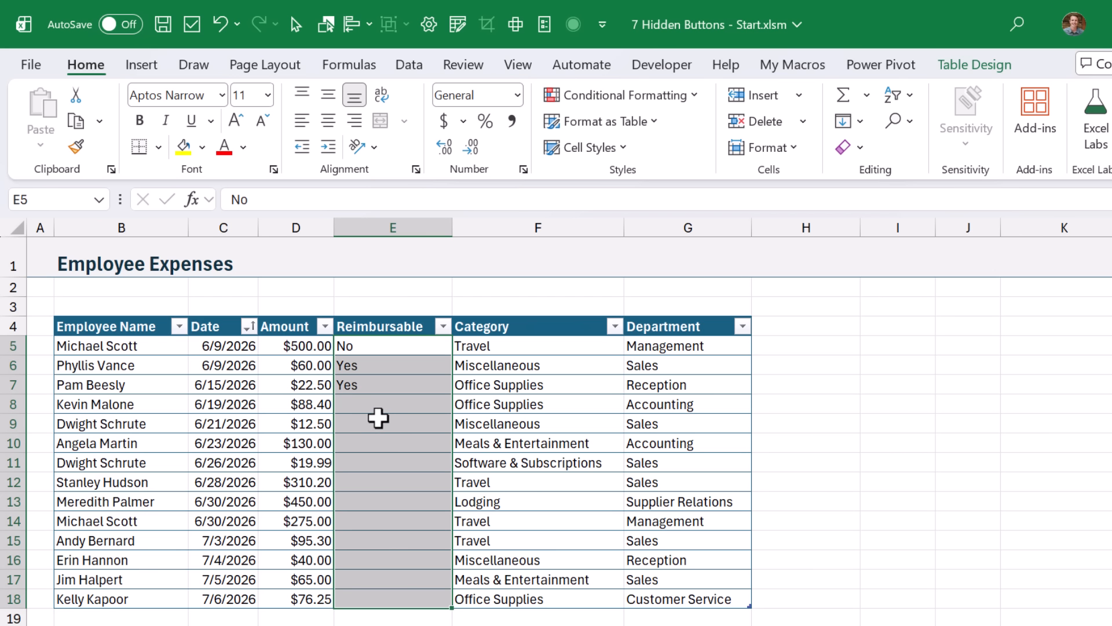
key(Delete)
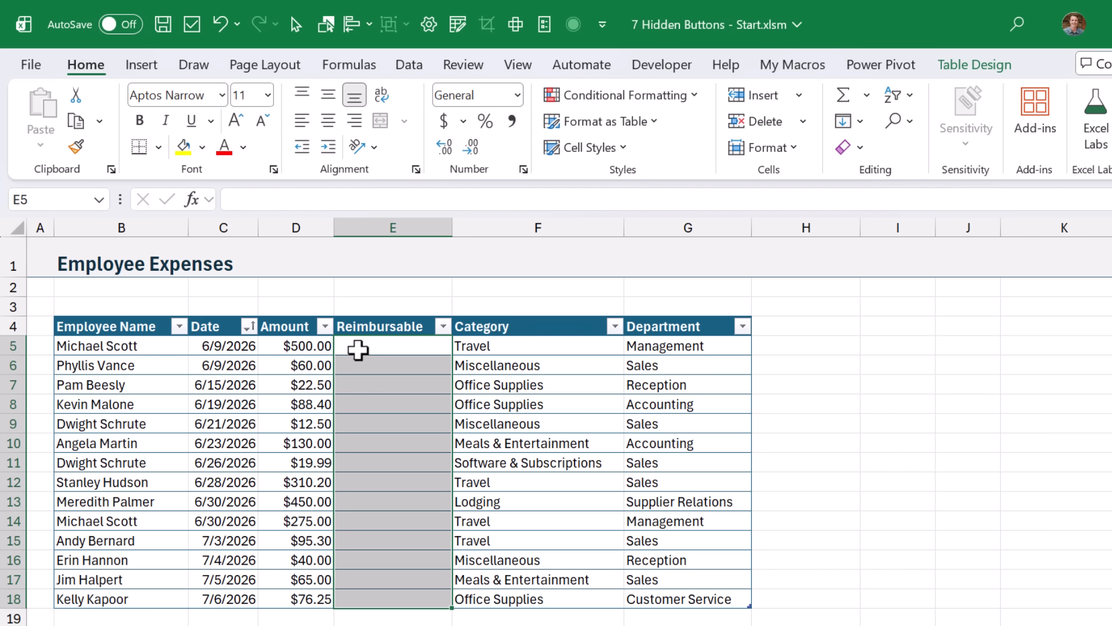
click(143, 67)
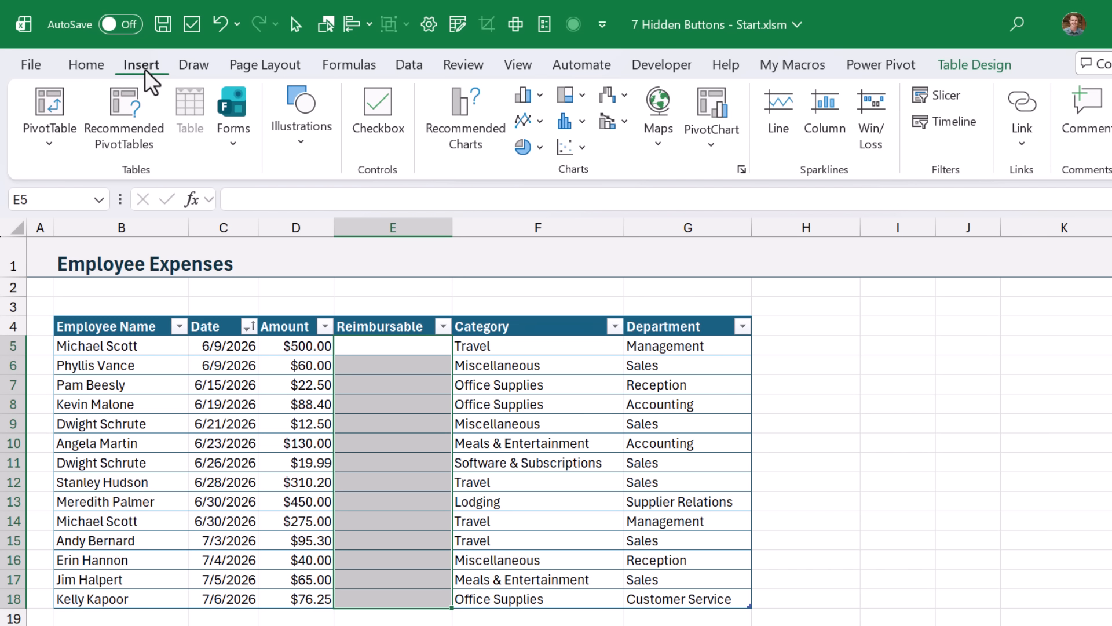
click(356, 103)
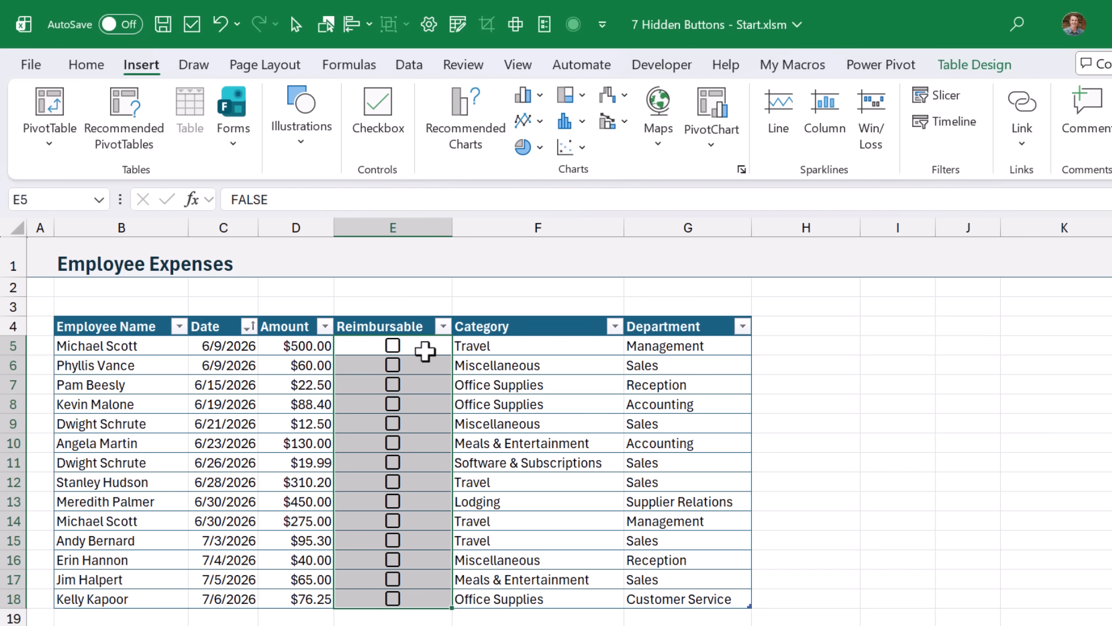
Step: Test the checkboxes, leaving only the E5 and E9 boxes ticked
click(393, 347)
click(394, 364)
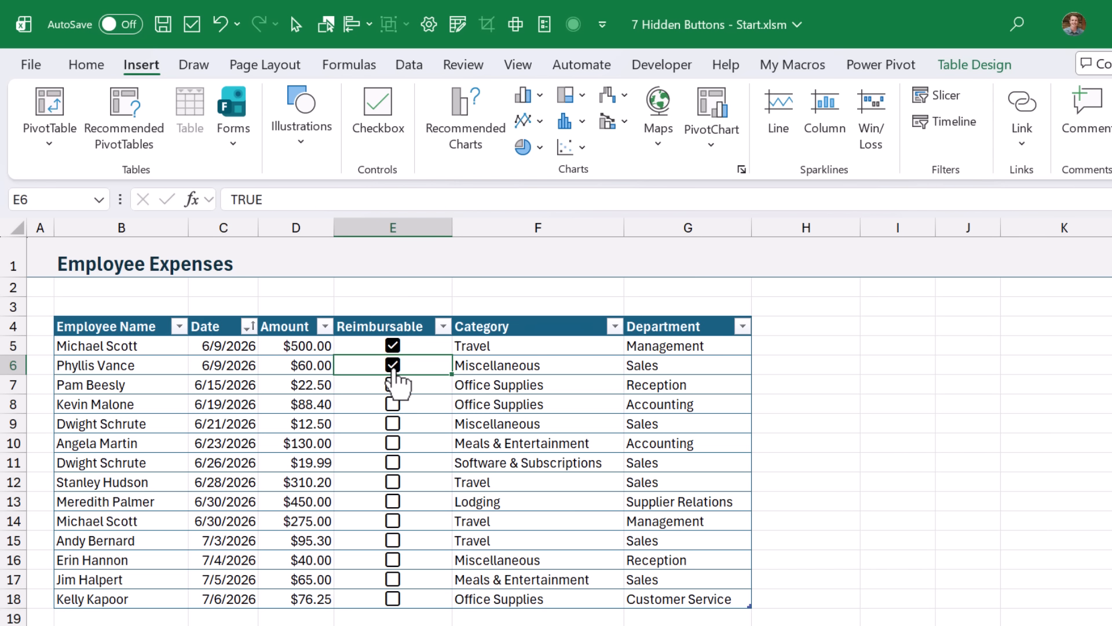
click(393, 366)
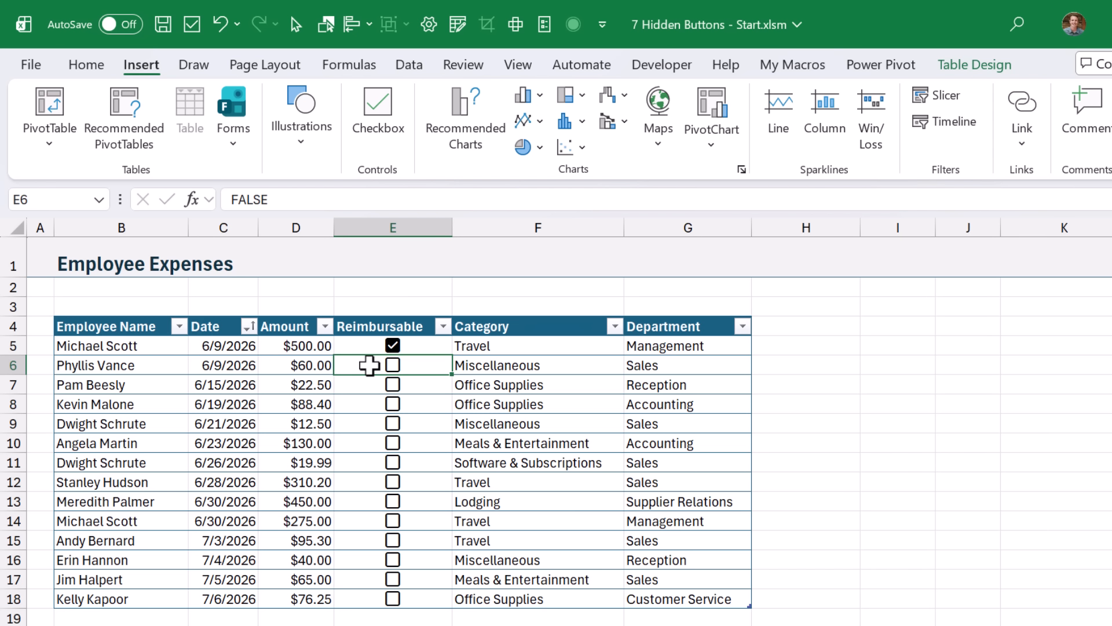
drag(369, 365, 376, 466)
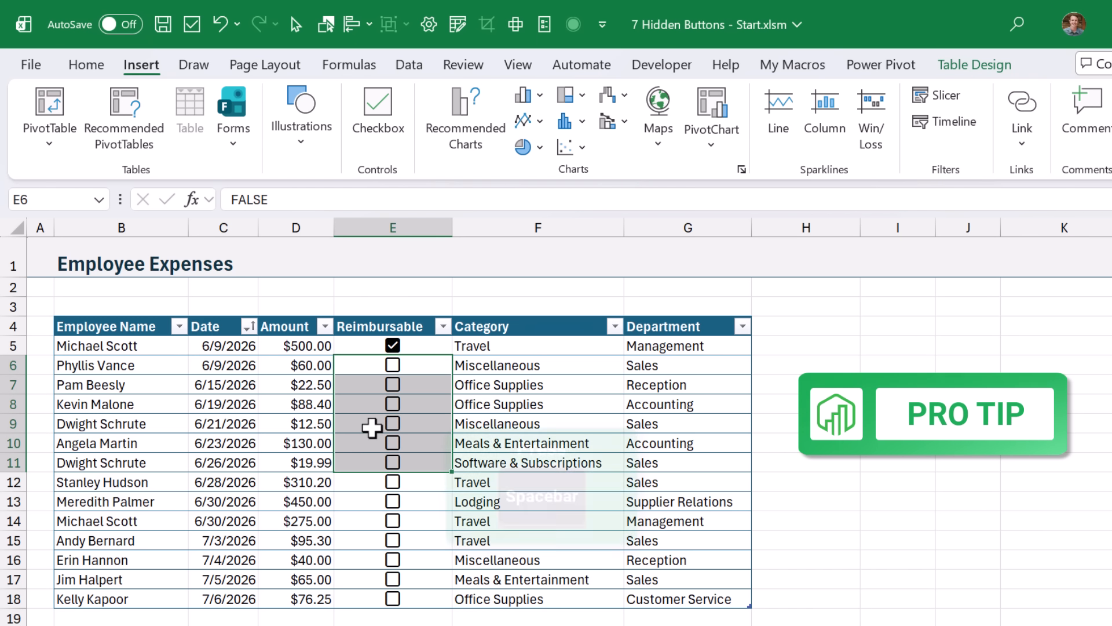
key(space)
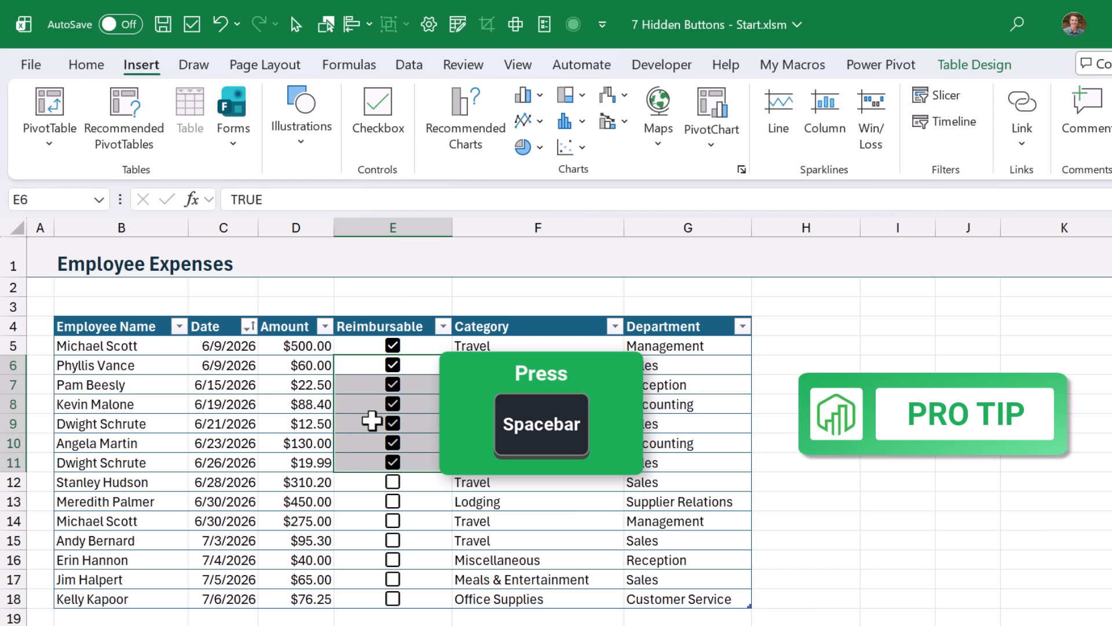
key(space)
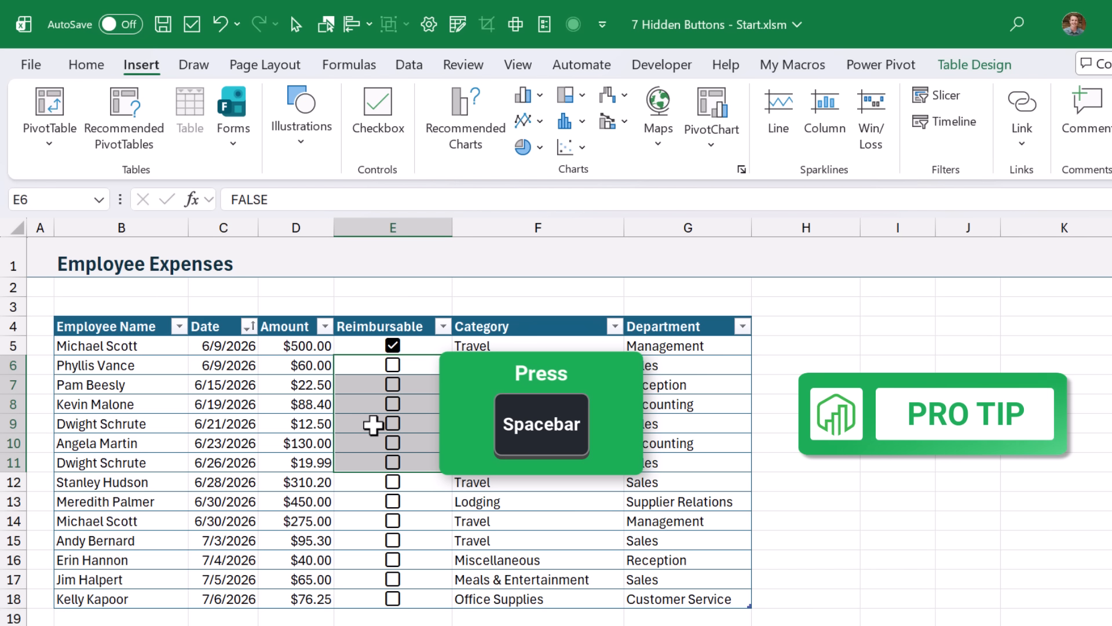
click(392, 428)
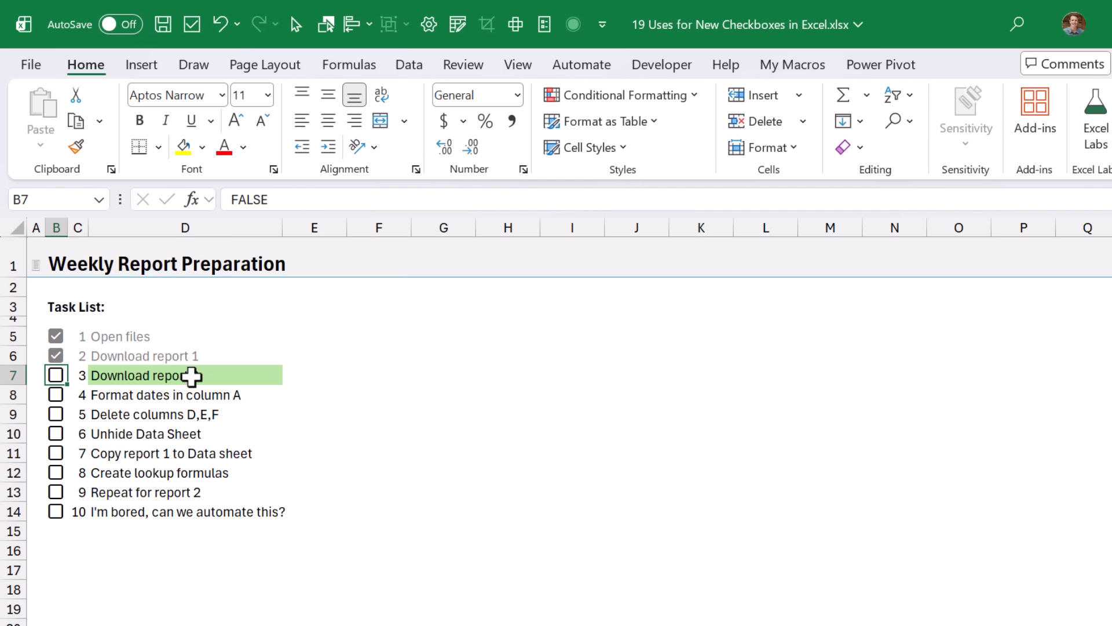
Step: Tick the 'Download report 2' and 'Format dates in column A' tasks, then show row 7's order on Inv Details
click(56, 376)
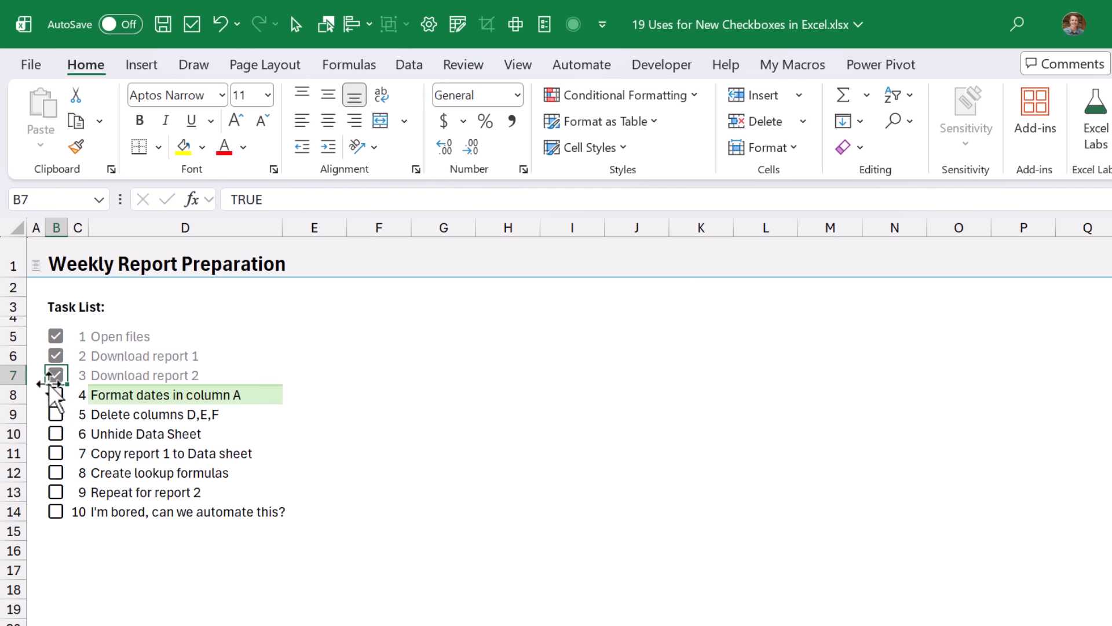
click(56, 395)
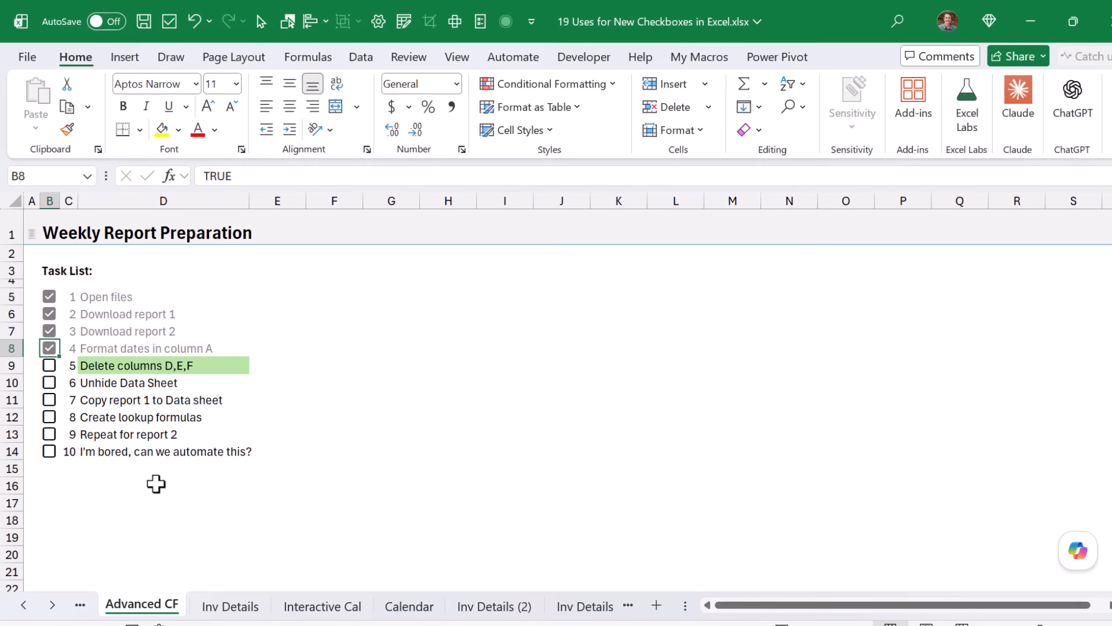
click(234, 591)
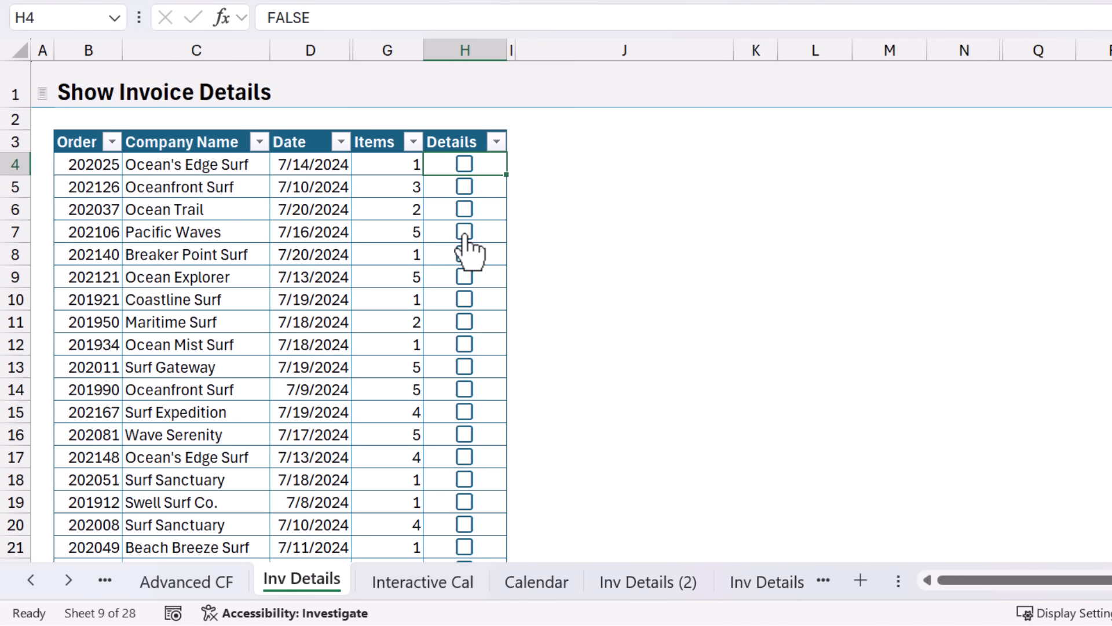
click(350, 328)
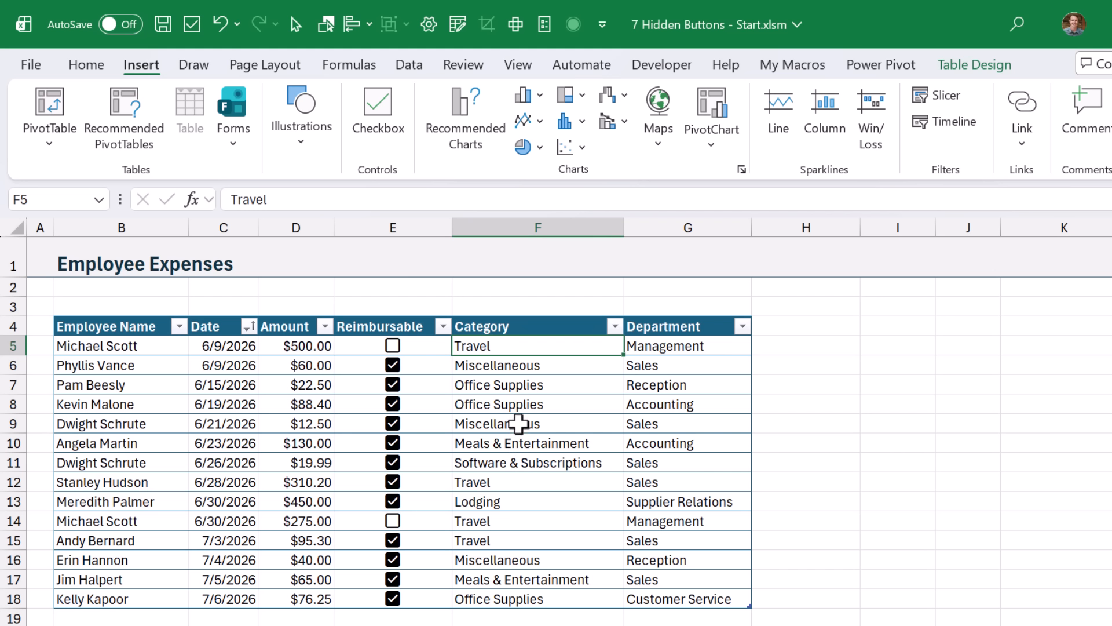
Step: Restrict F5:F18 to a list validation sourced from Categories!$A$2:$A$8
drag(521, 344, 529, 596)
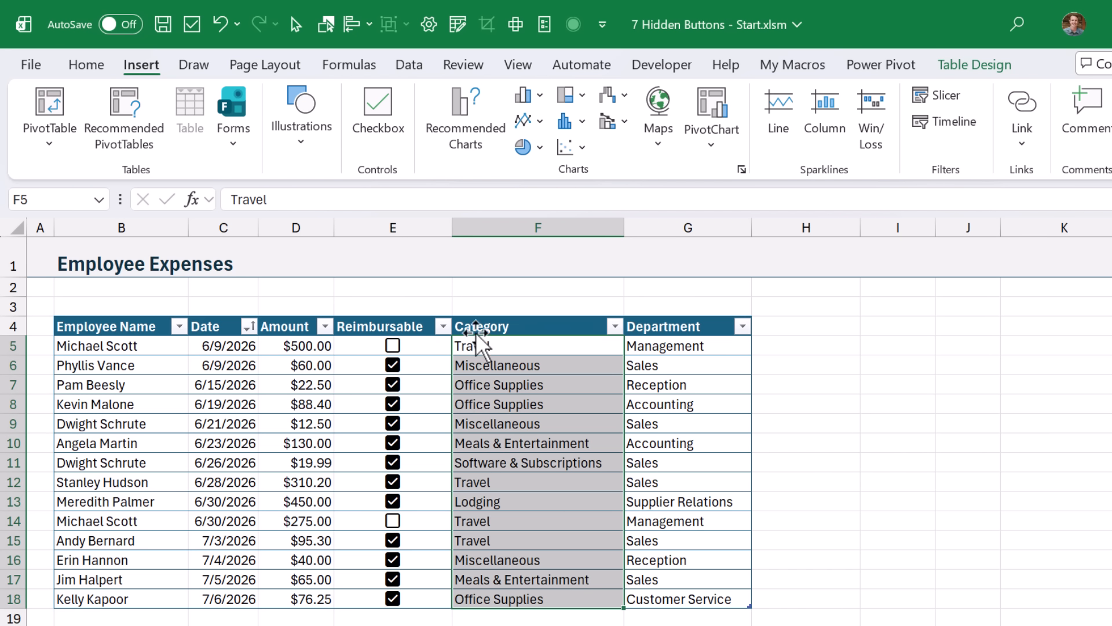
click(416, 69)
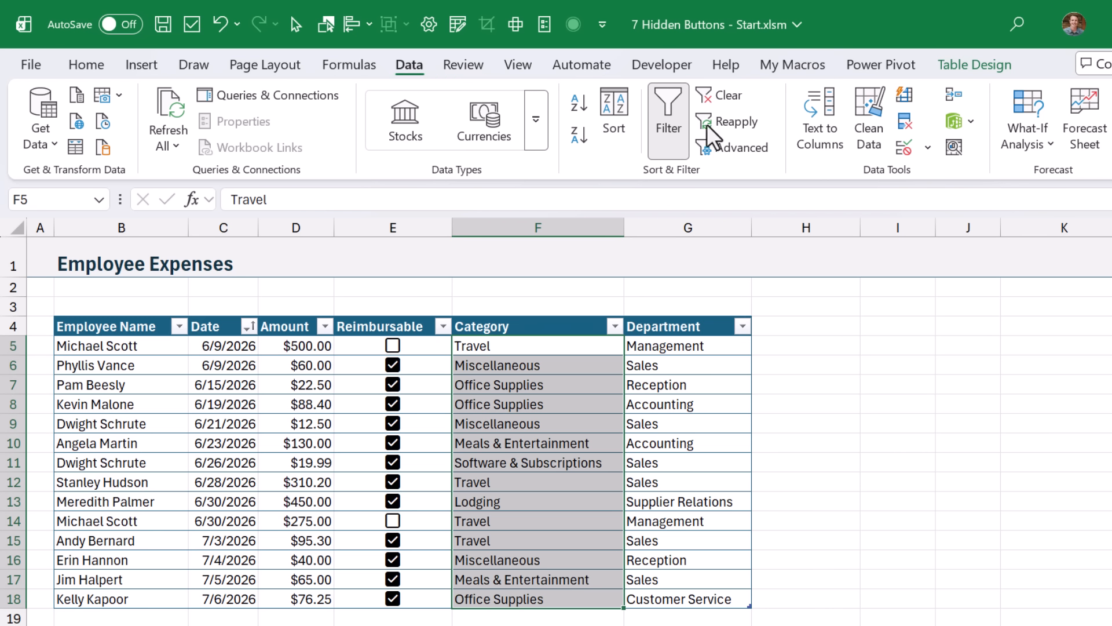
click(903, 148)
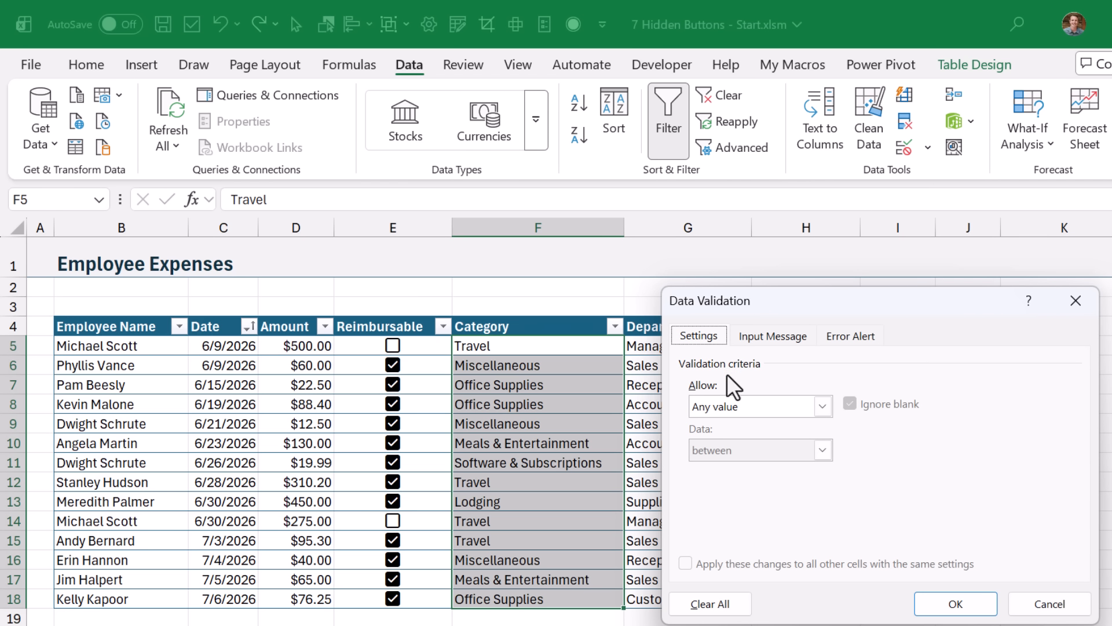
click(730, 405)
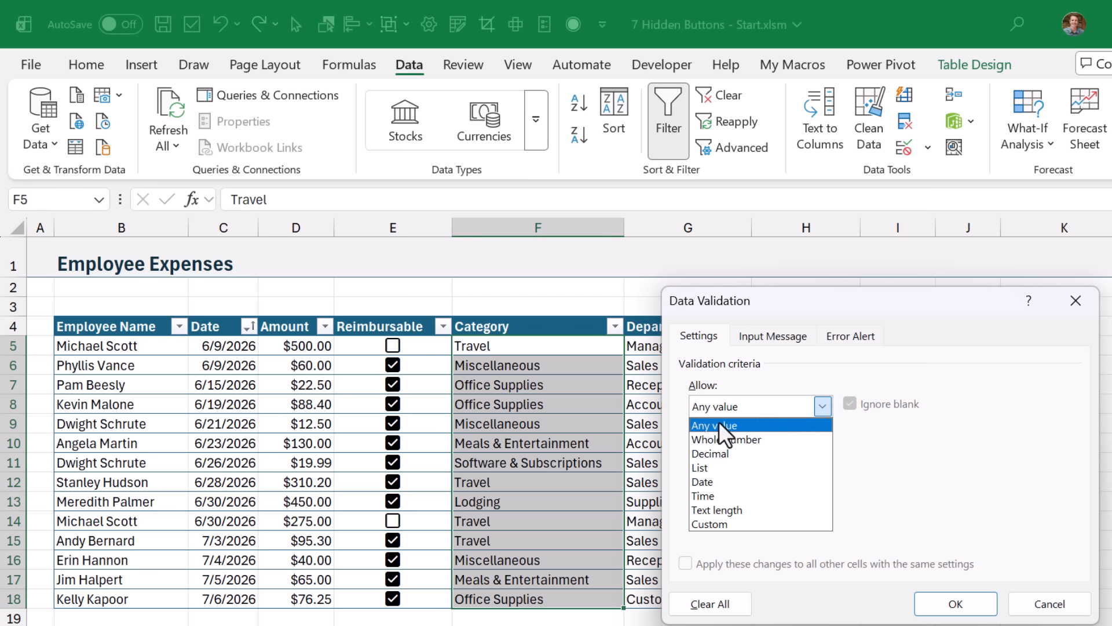
click(705, 467)
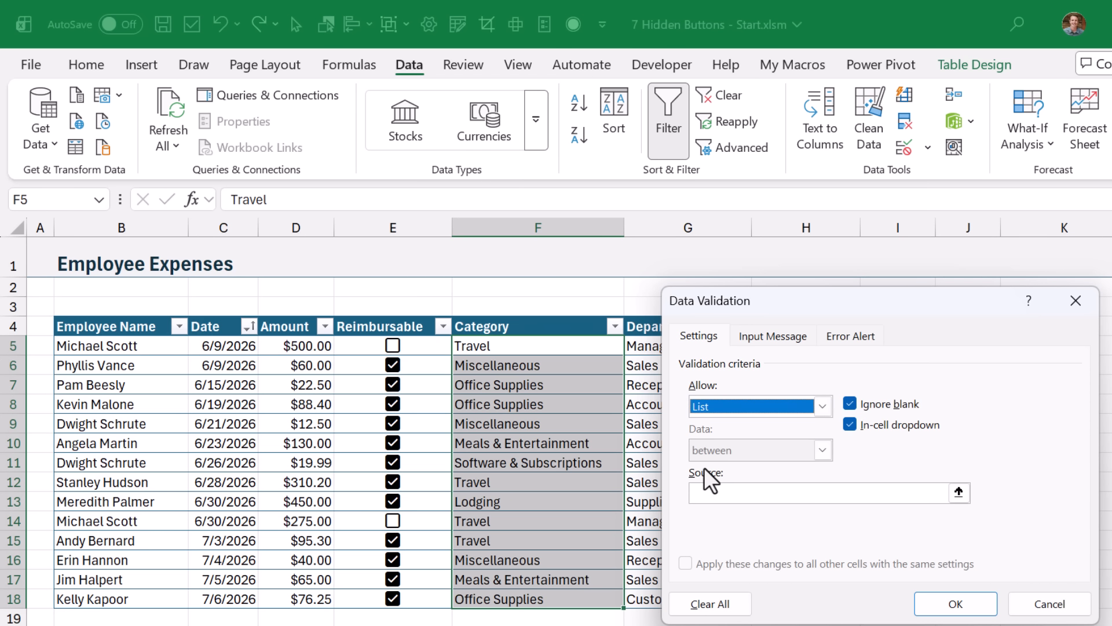
click(956, 496)
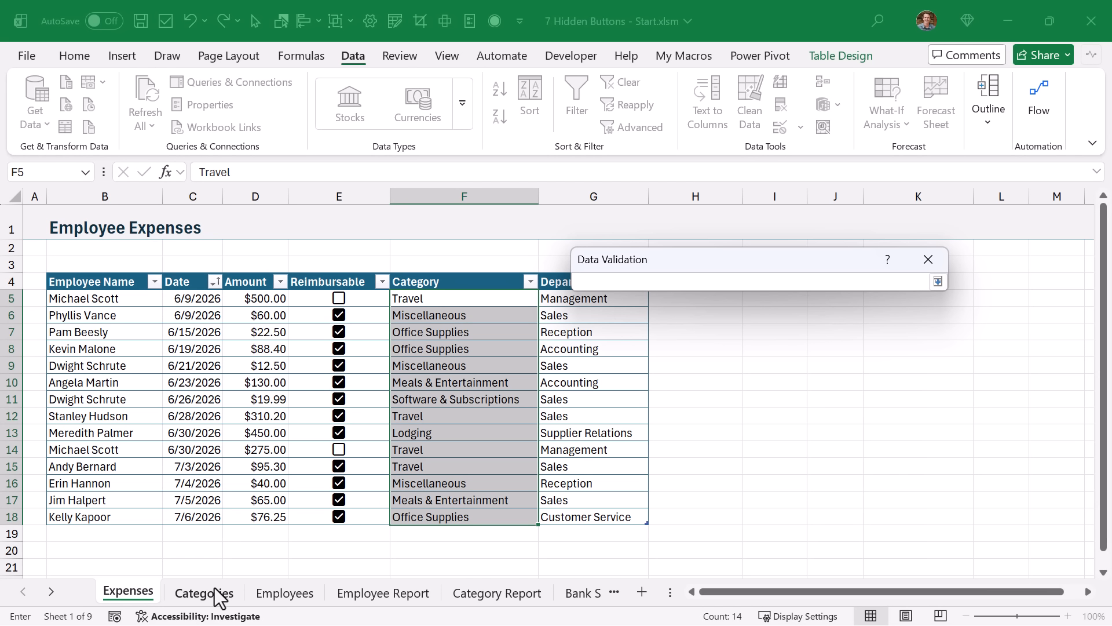
click(207, 594)
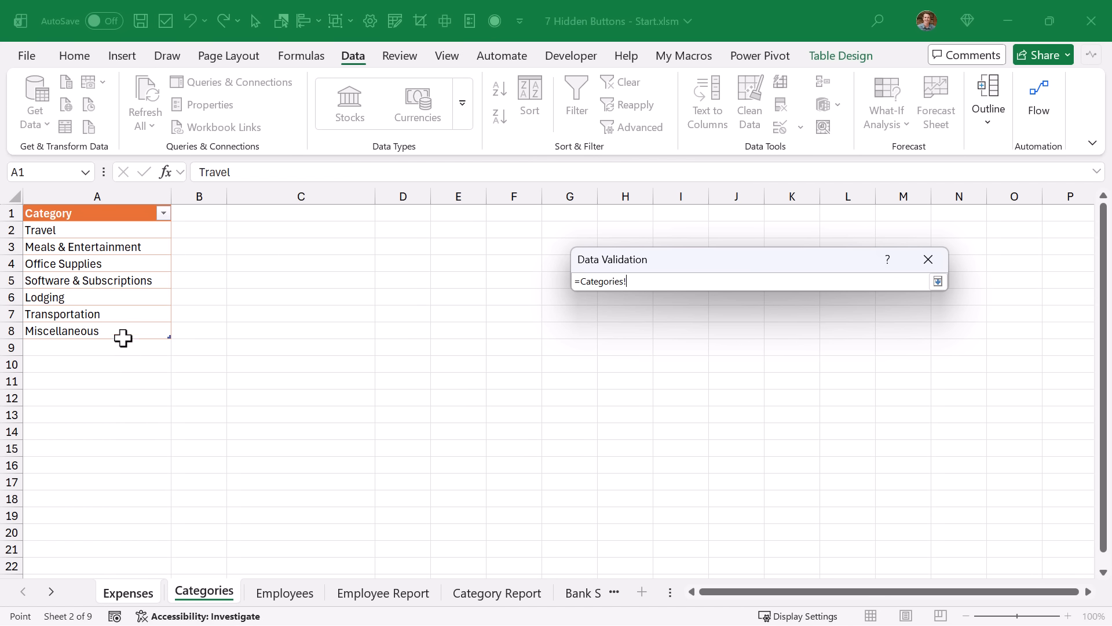
drag(92, 230, 89, 328)
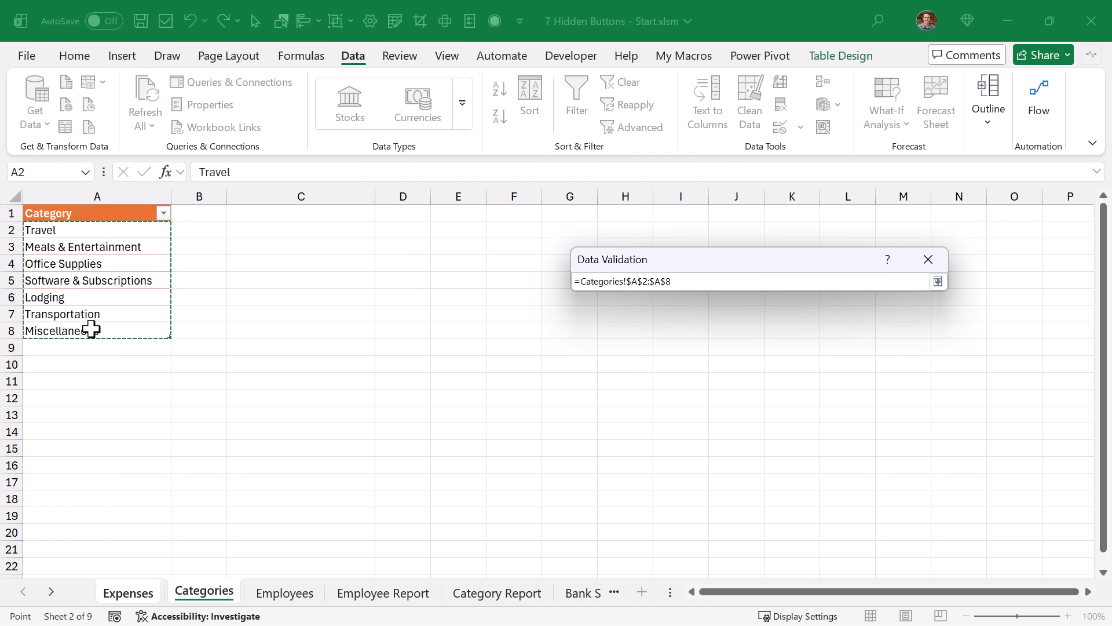
click(938, 282)
click(824, 520)
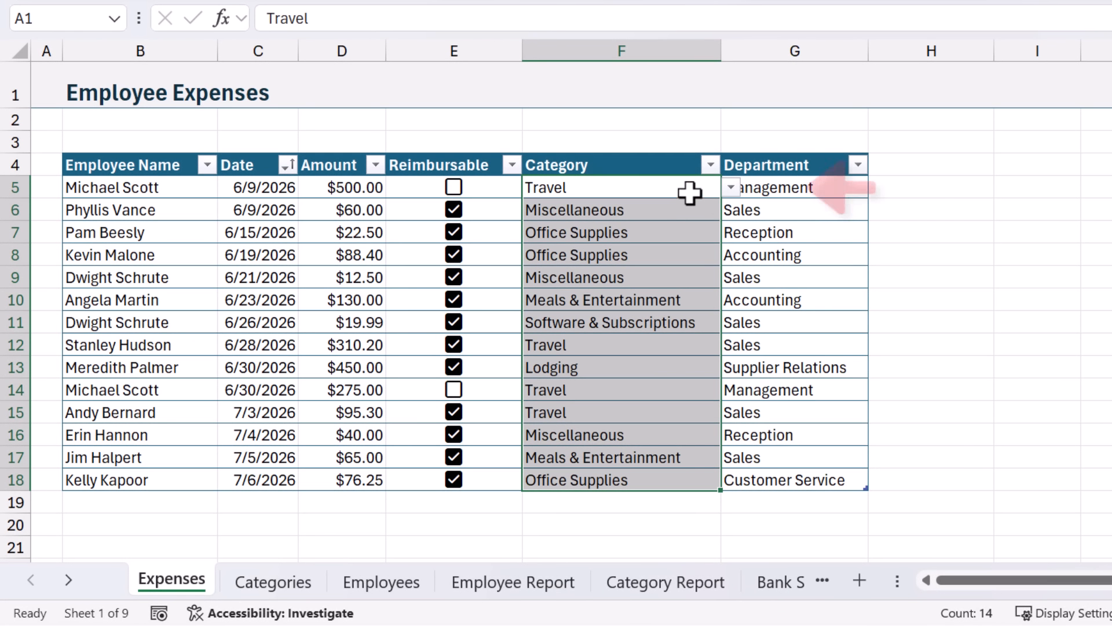
Step: Set F5's category to Meals & Entertainment from the dropdown
click(689, 189)
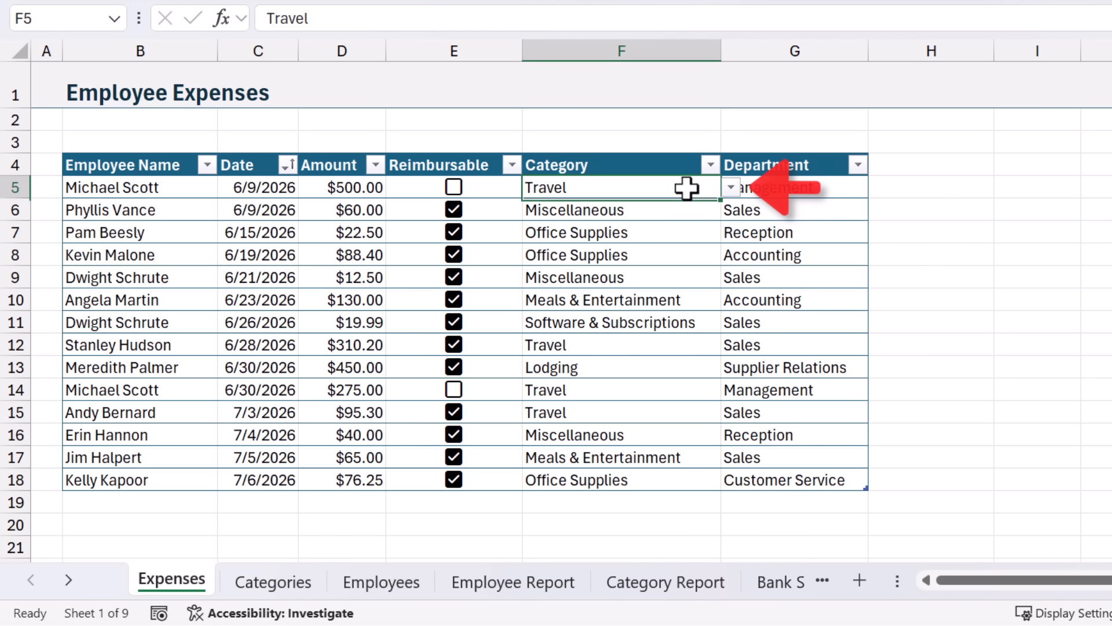
click(730, 188)
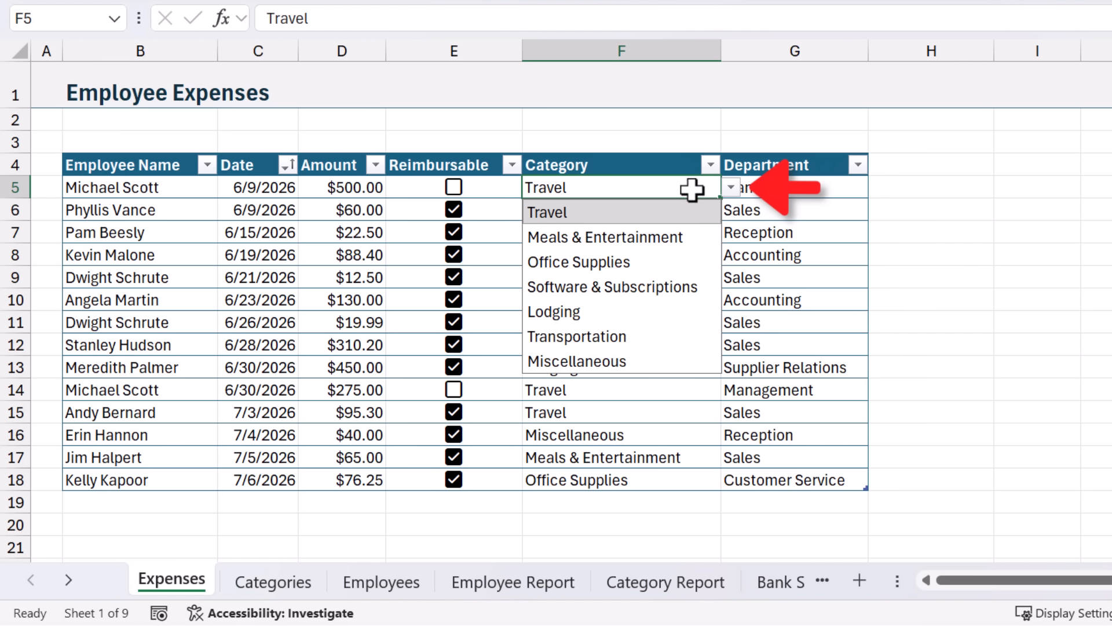
click(659, 236)
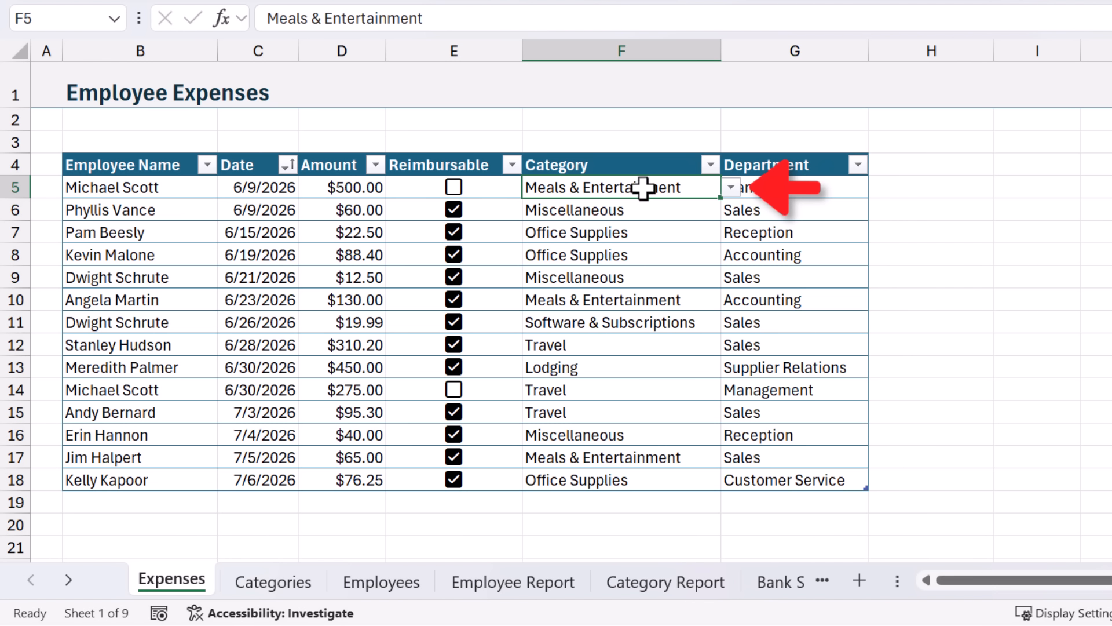
Step: Copy the B18 employee name into a new row 19 and set its category to Transportation
click(174, 485)
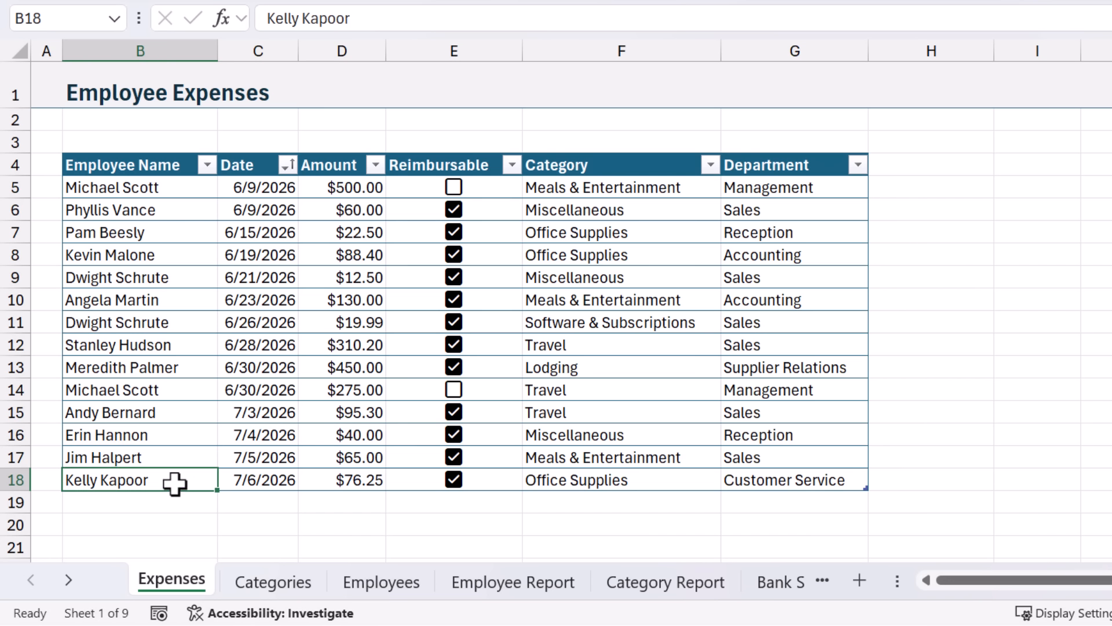
key(ctrl+c)
click(161, 501)
key(ctrl+v)
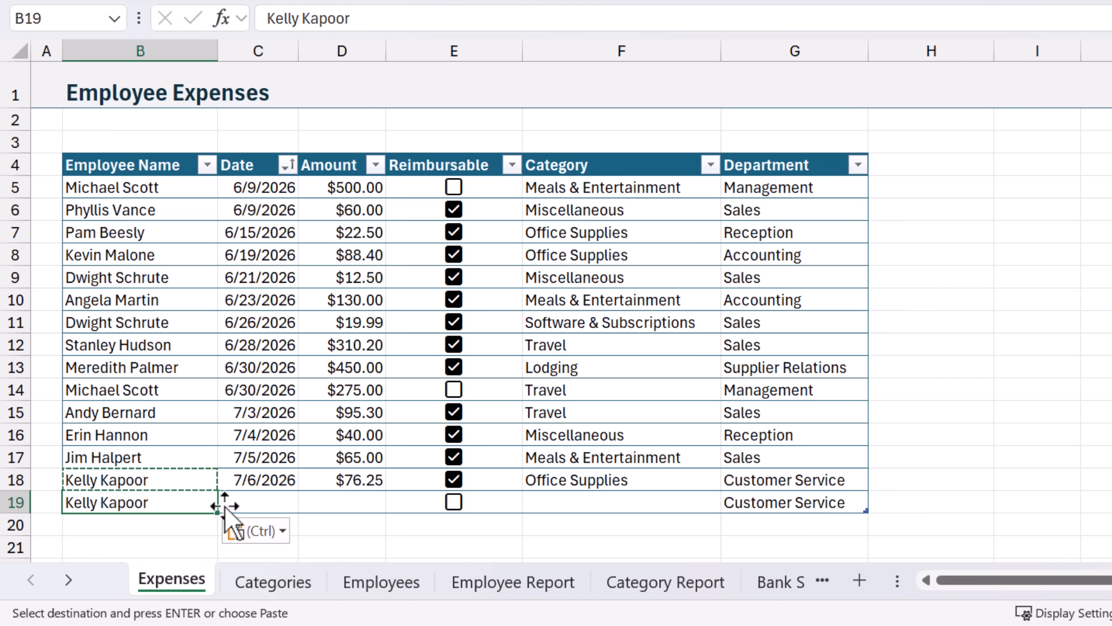
click(656, 501)
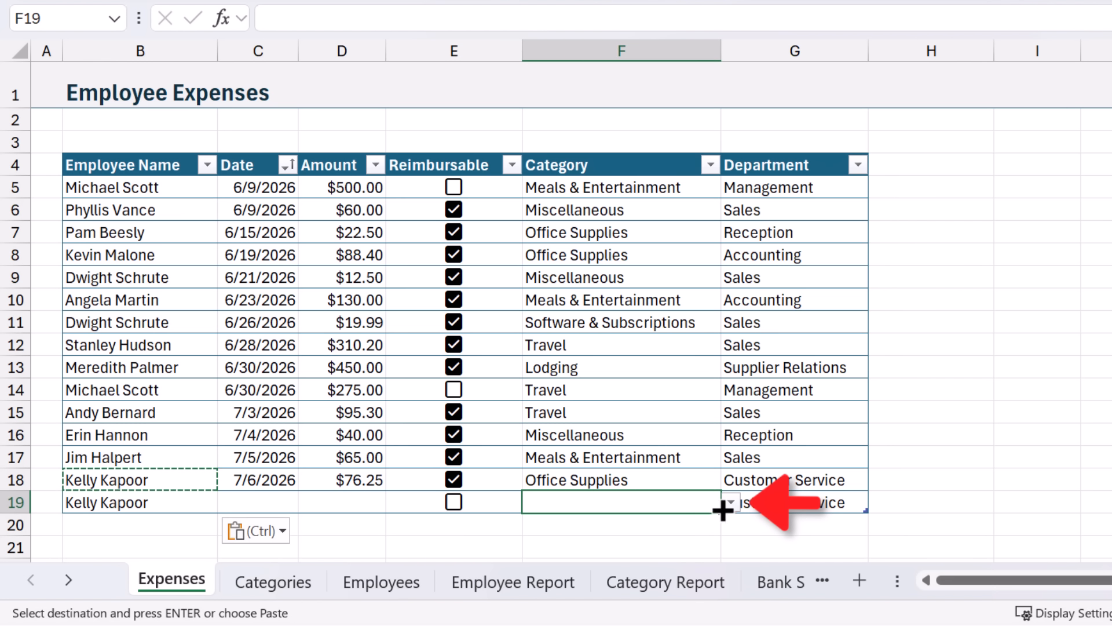
click(733, 503)
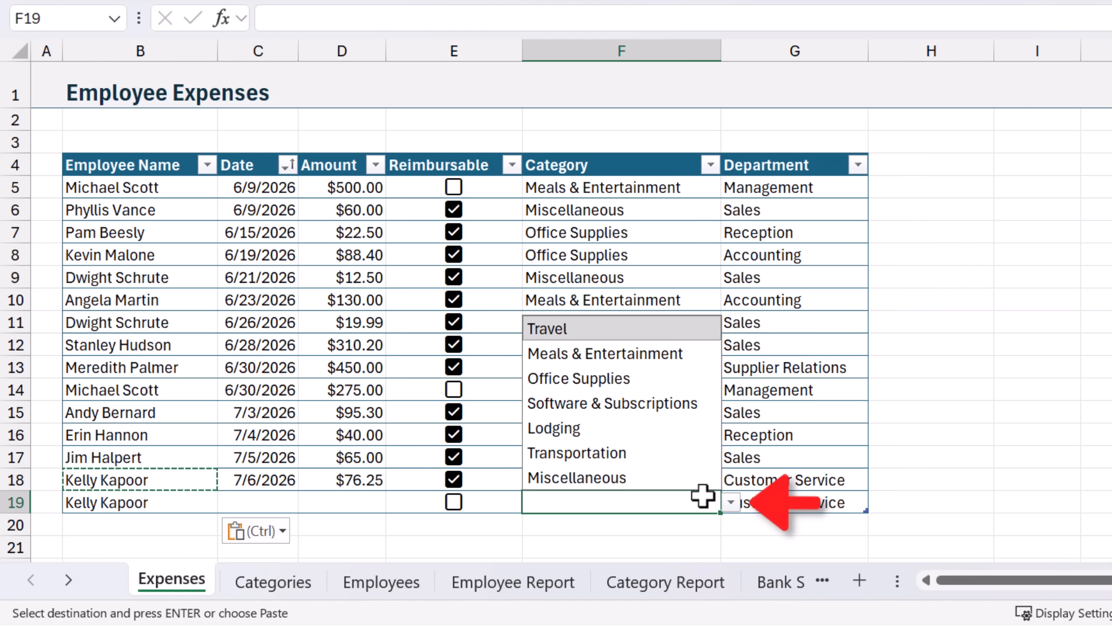
click(610, 457)
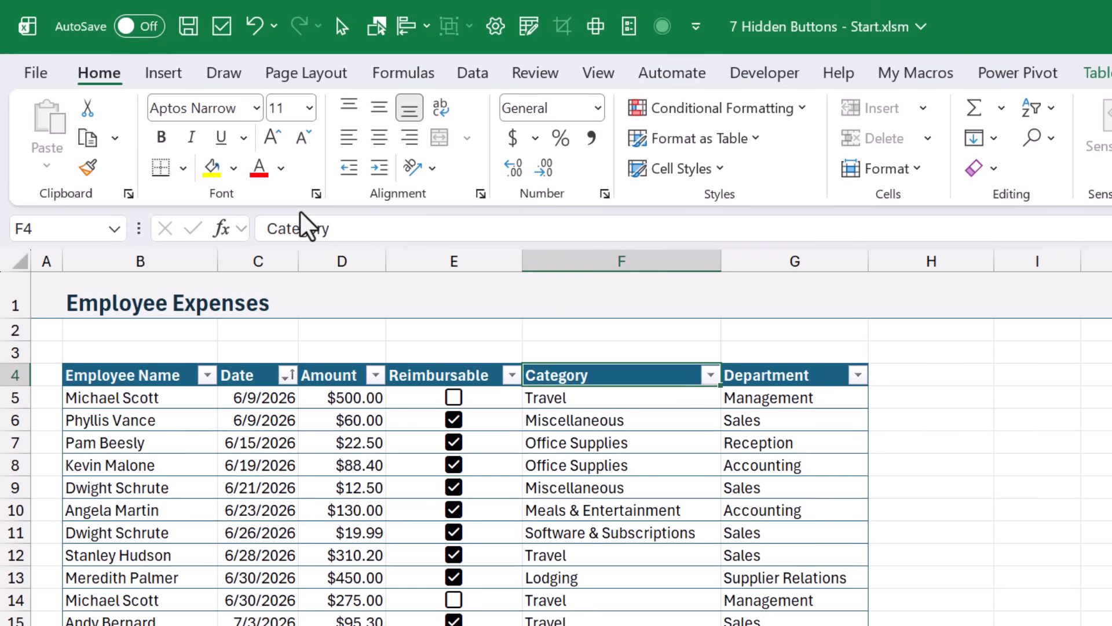
Step: Filter the Category column to Meals & Entertainment only, then clear the filter
click(172, 79)
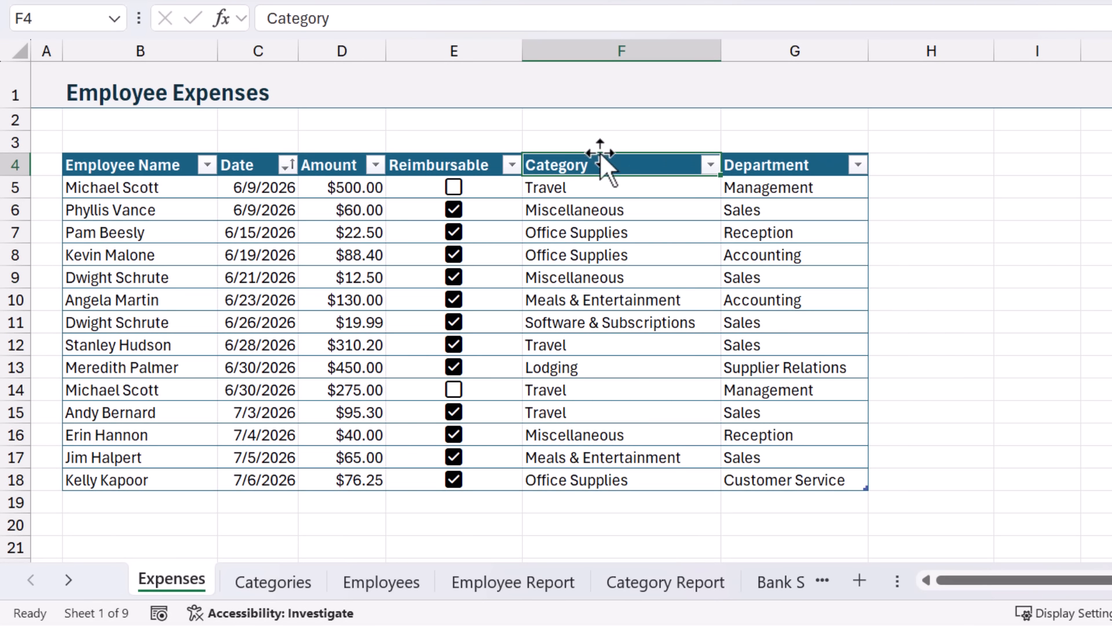
click(709, 166)
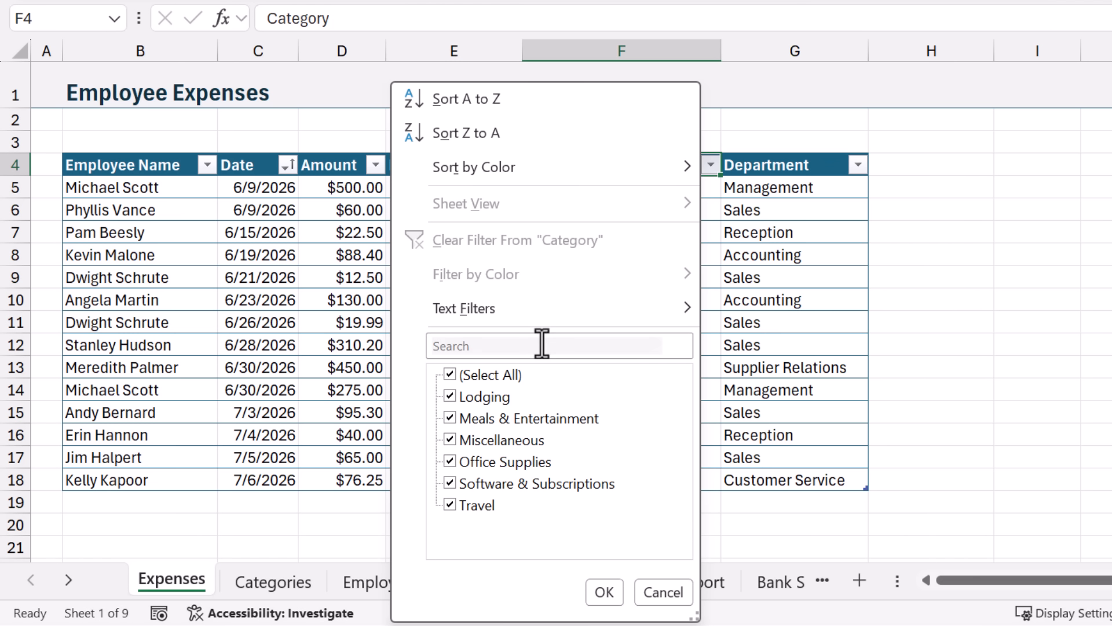
click(450, 373)
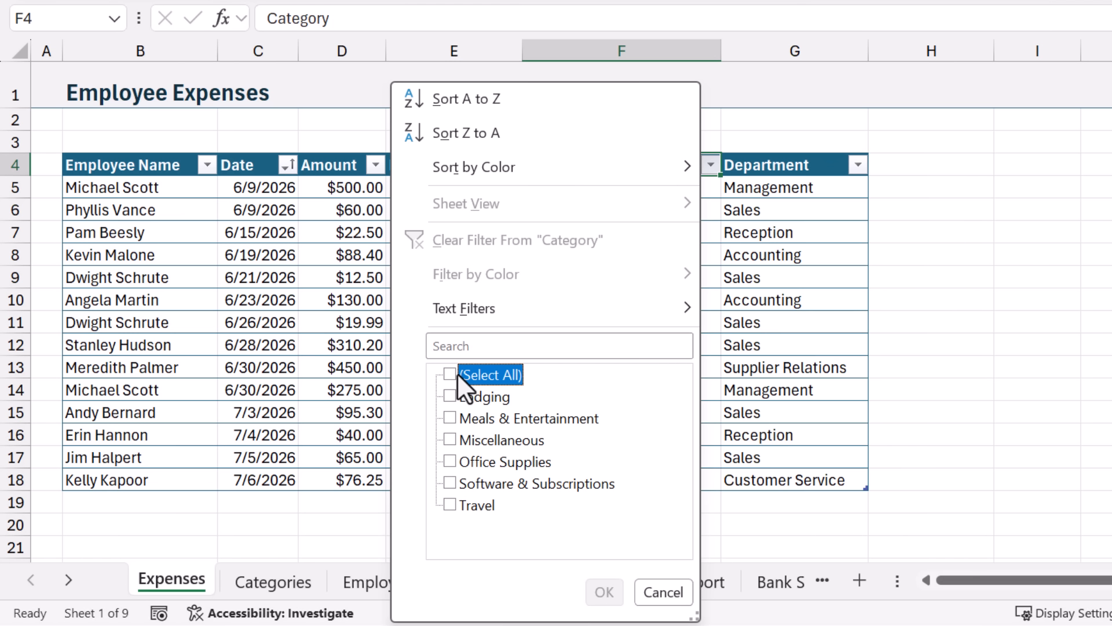
click(450, 418)
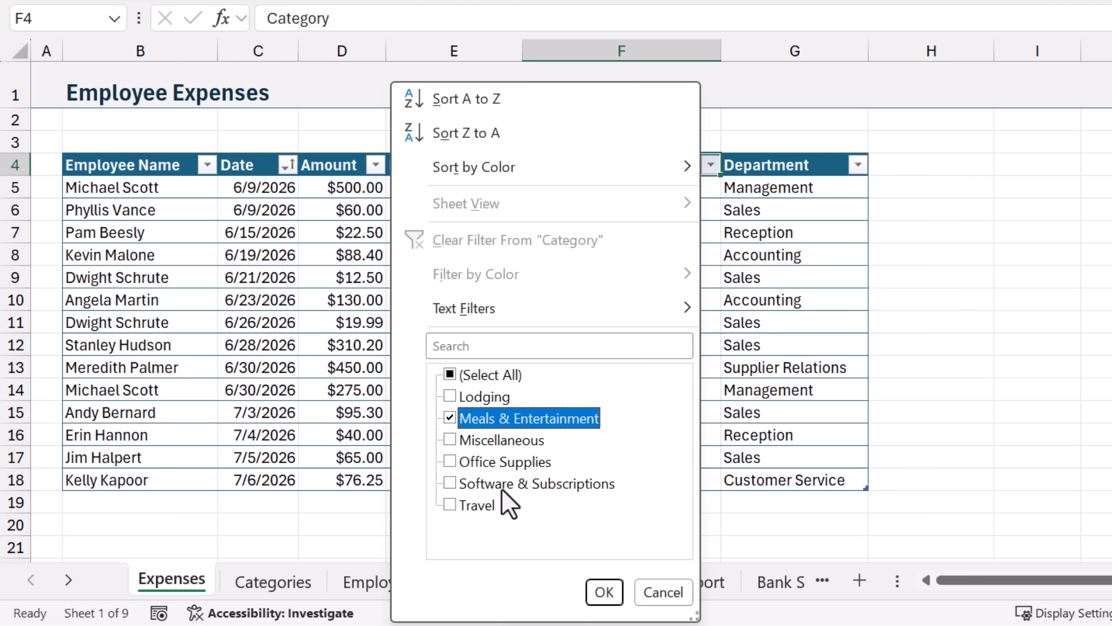
click(603, 591)
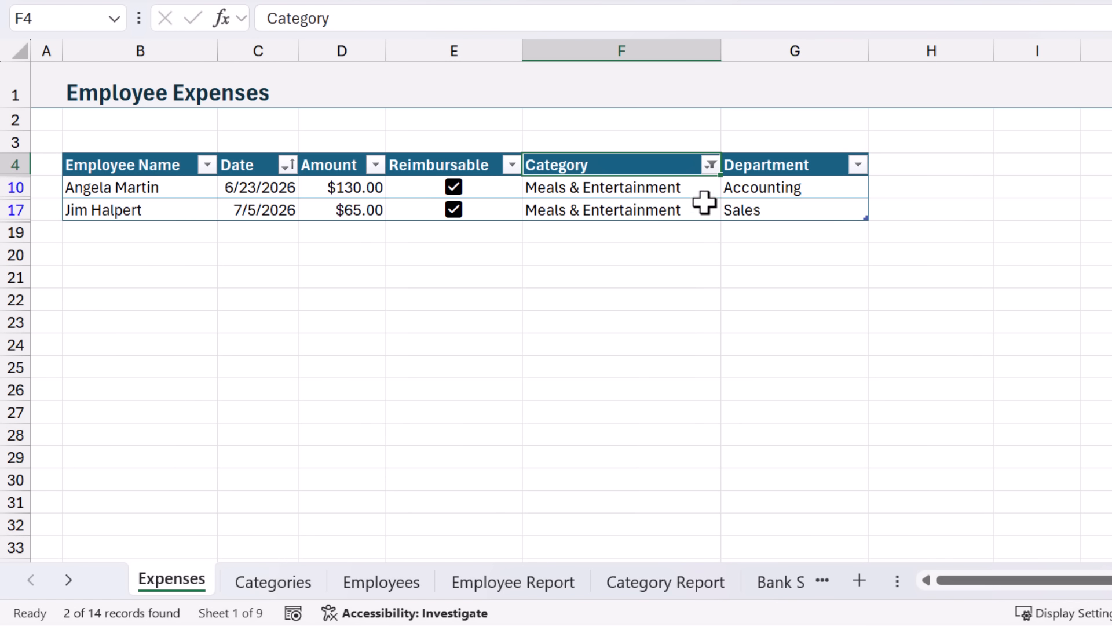
click(712, 168)
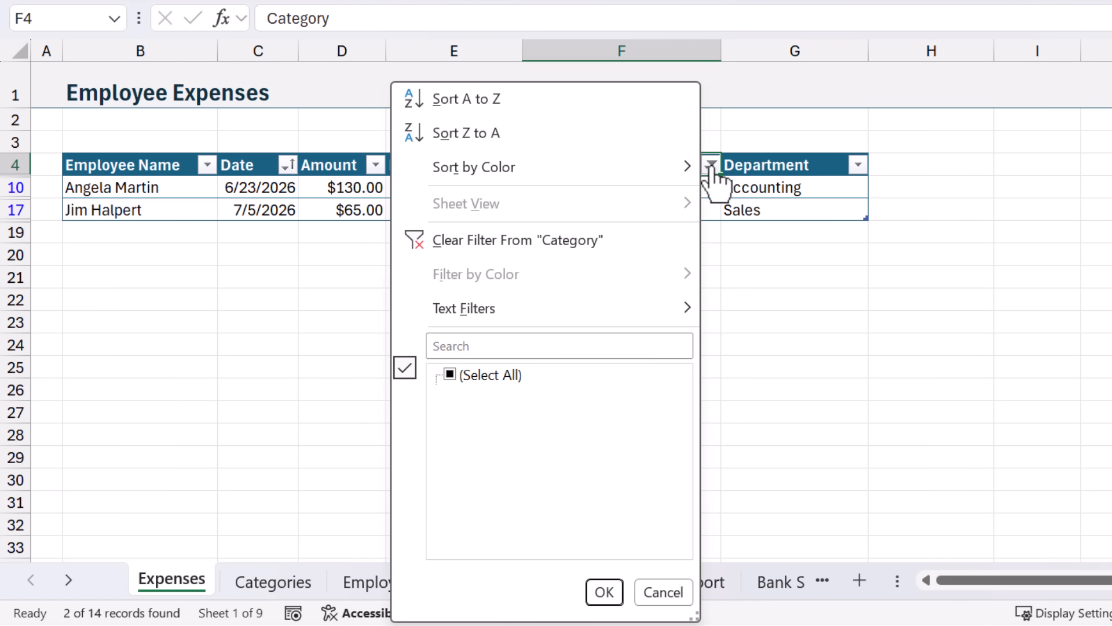
click(557, 238)
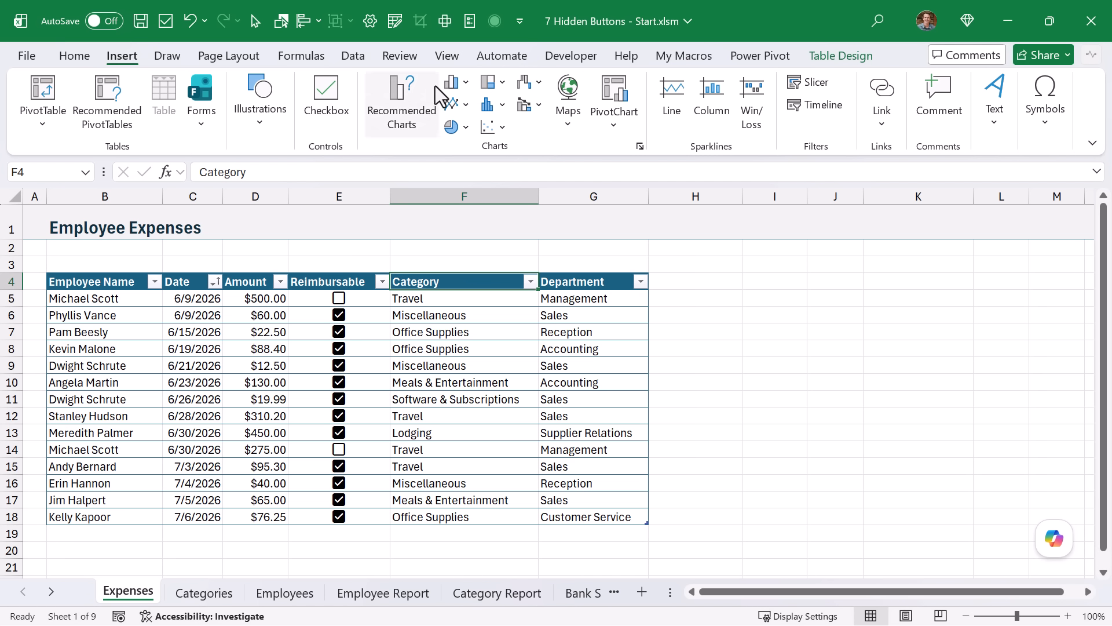
Step: Add a Category slicer near column H, test Meals & Entertainment and Office Supplies, then clear it
click(795, 82)
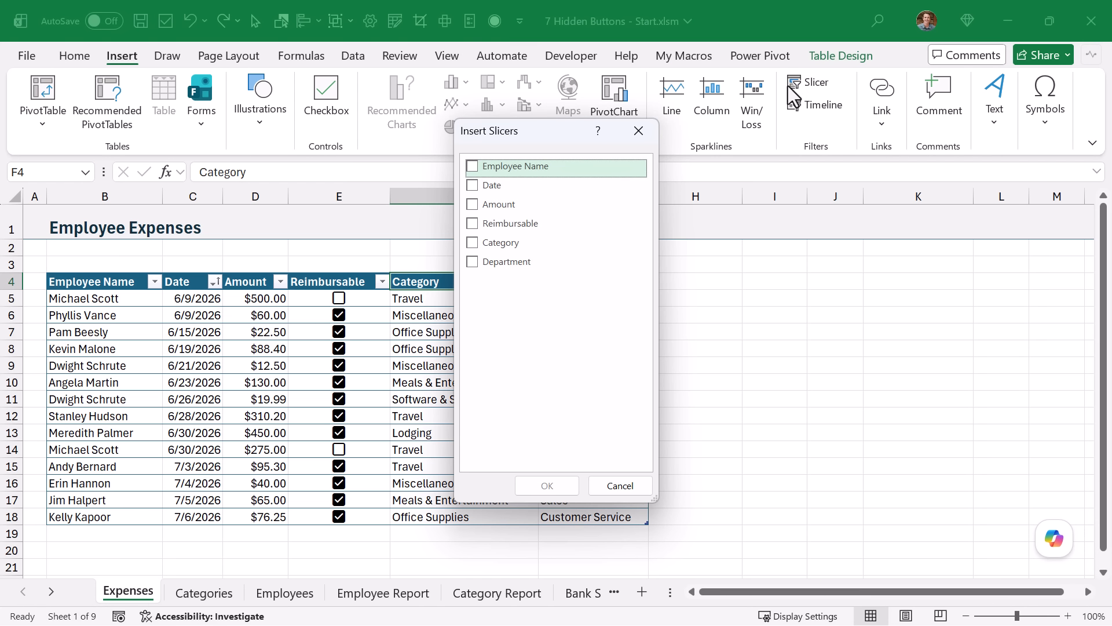
click(473, 242)
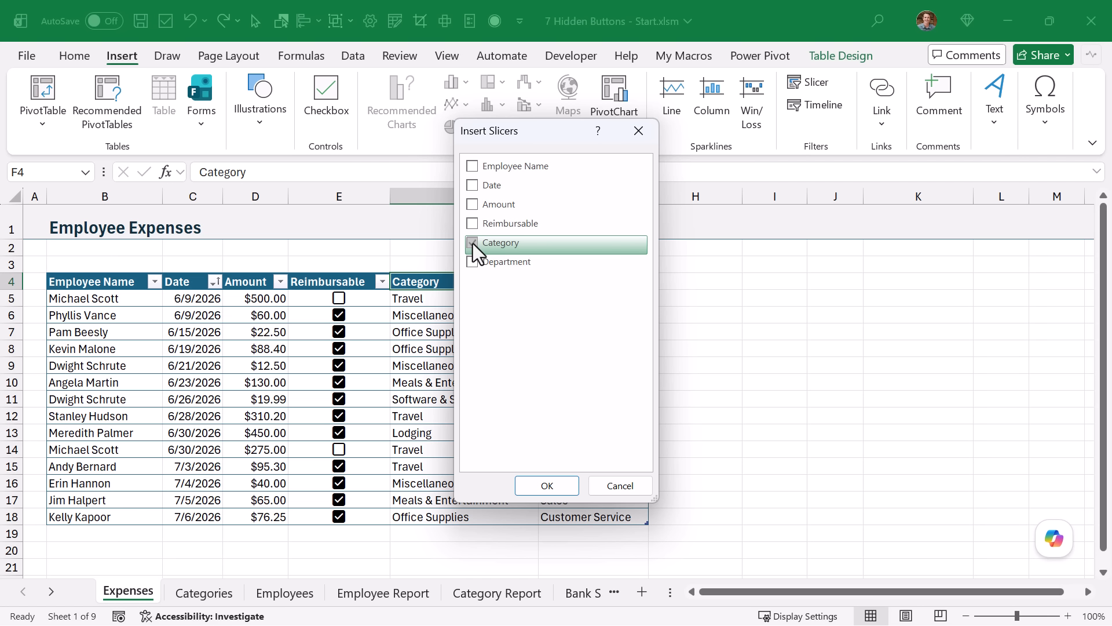
click(545, 488)
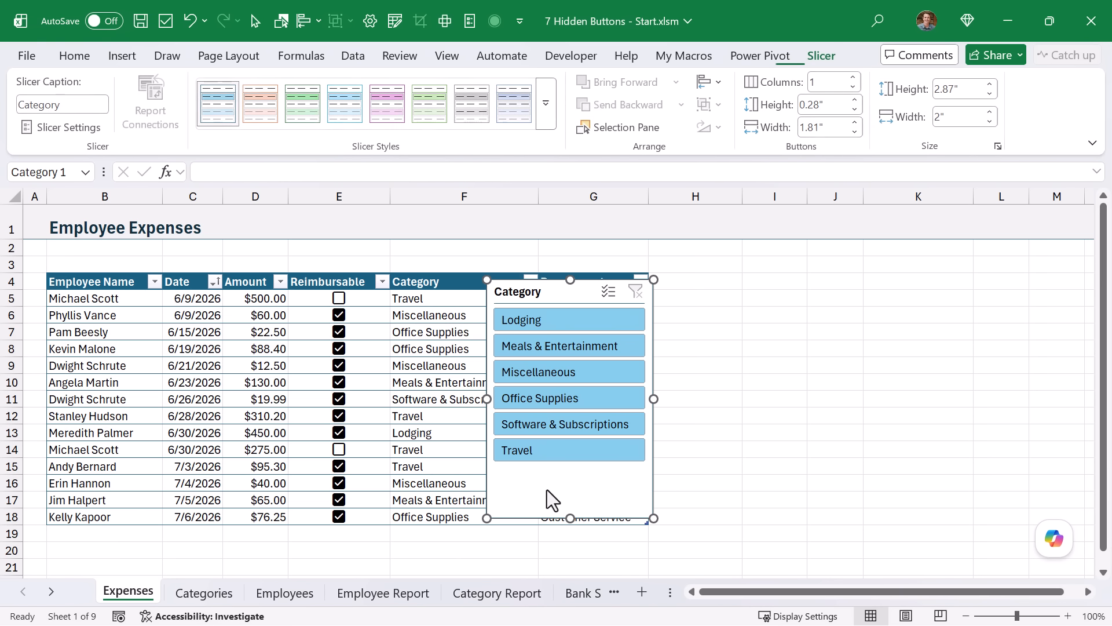
drag(548, 281, 740, 273)
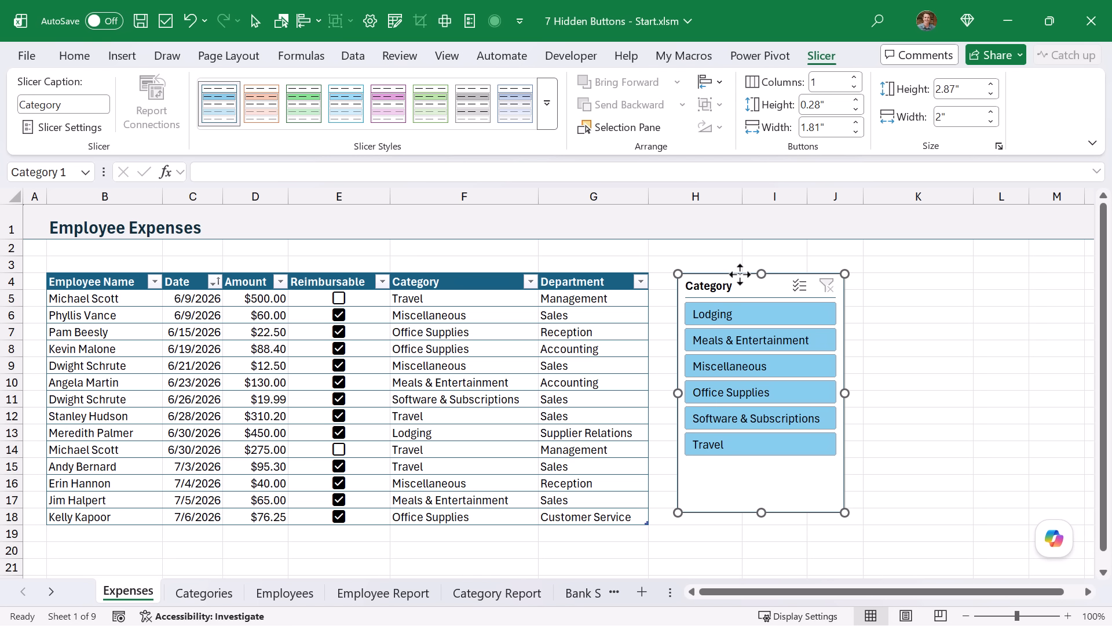
click(753, 341)
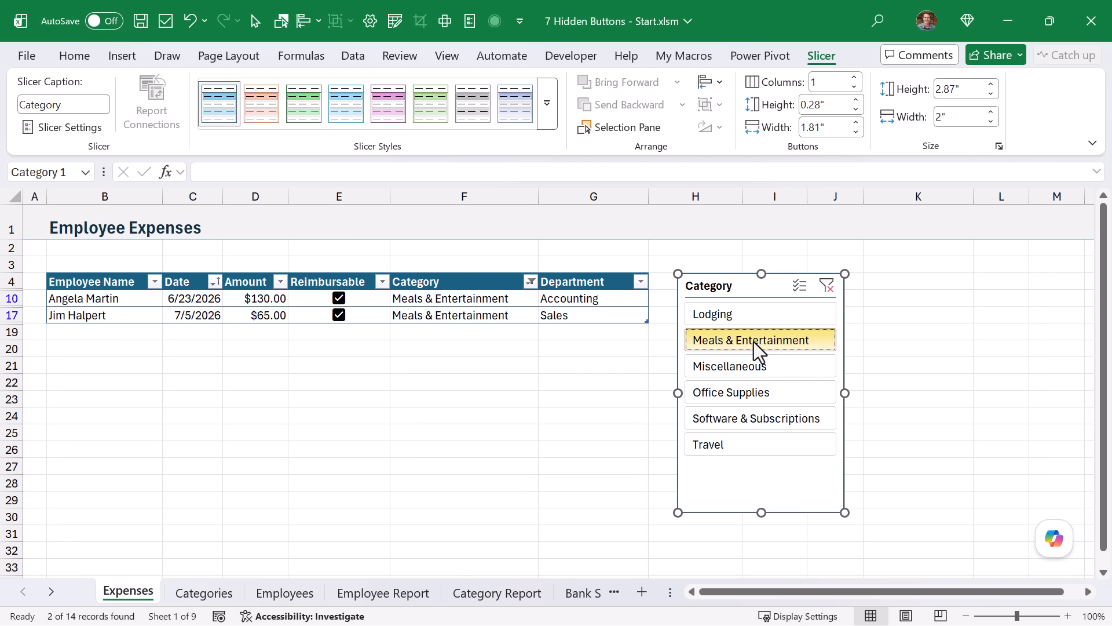
click(748, 389)
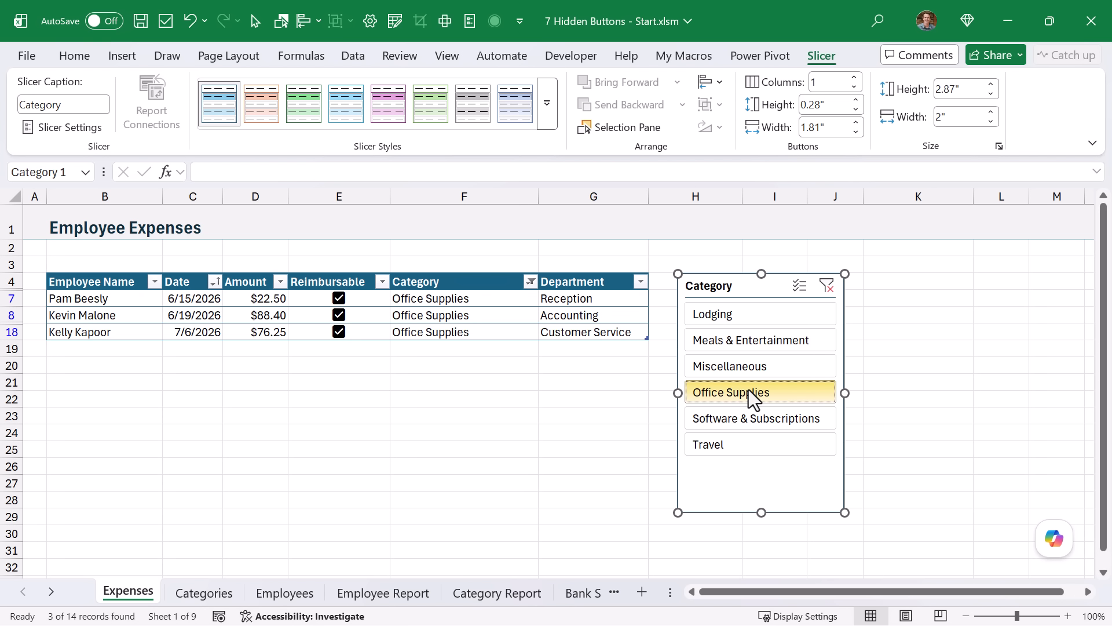
click(828, 288)
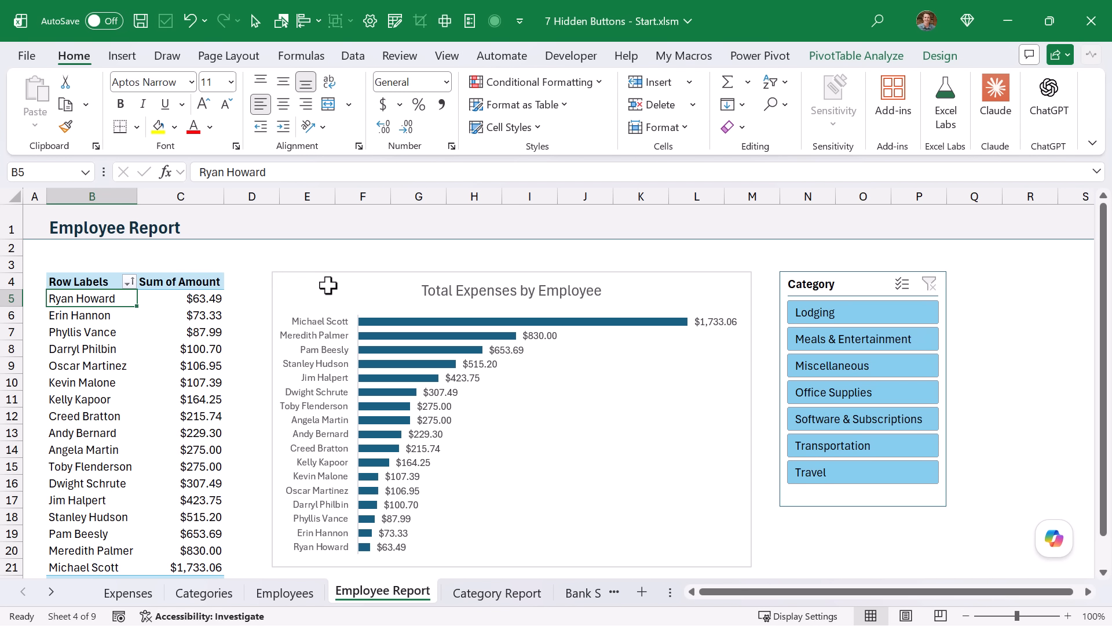
Step: Filter the Employee Report by Lodging, then by Meals & Entertainment
click(857, 314)
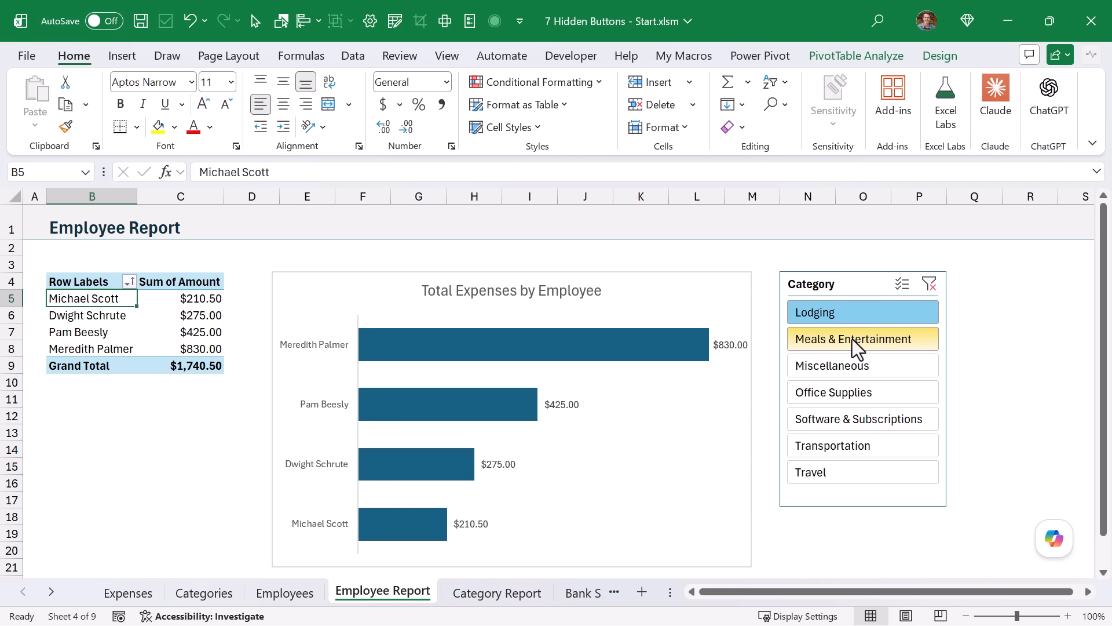
click(850, 341)
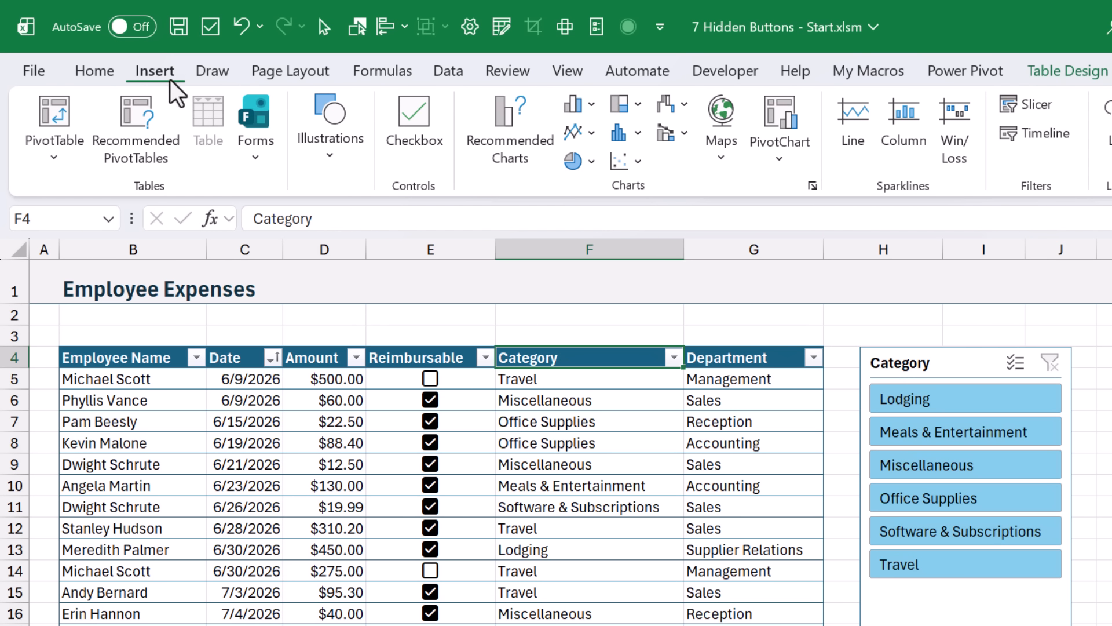
Step: Draw a top-corners-rounded rectangle in row 1 labelled 'Employee Report' and add a hyperlink to it
click(318, 127)
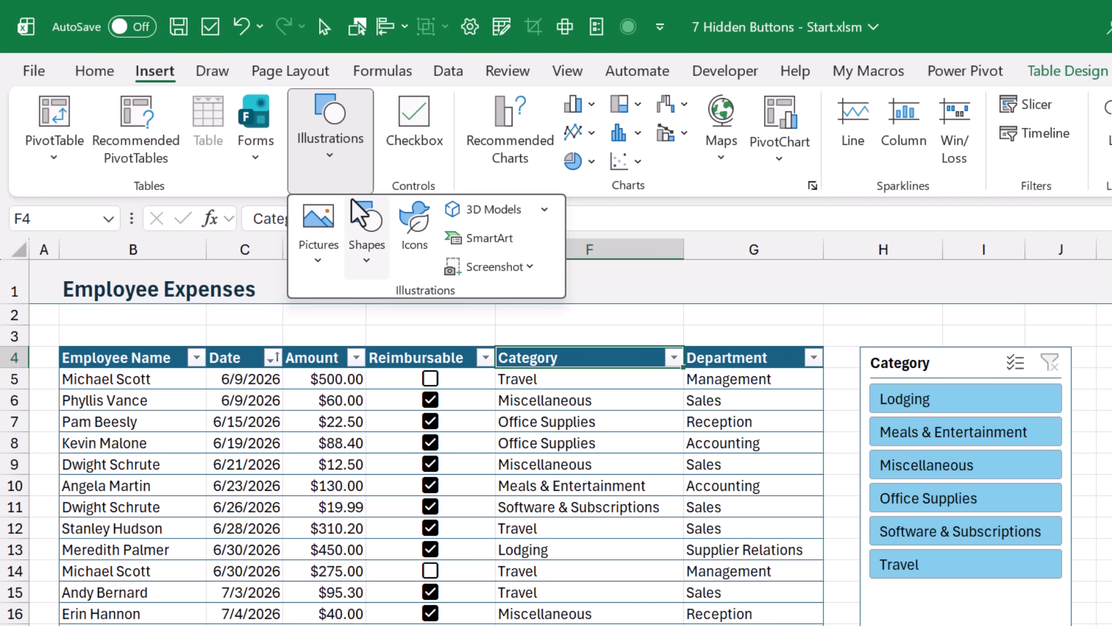
click(362, 222)
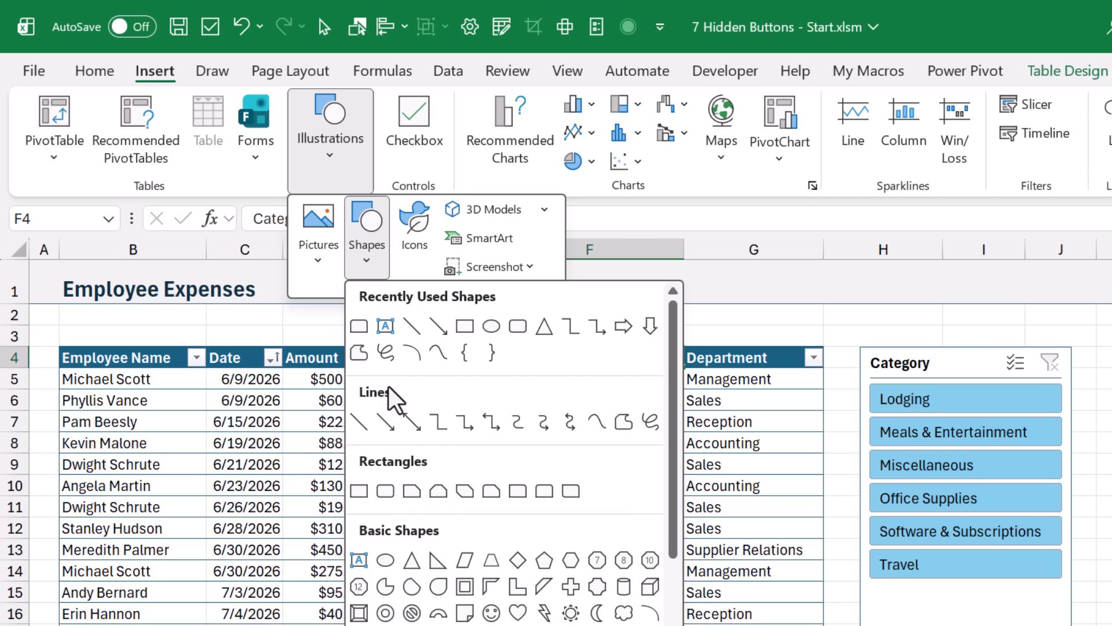
click(542, 495)
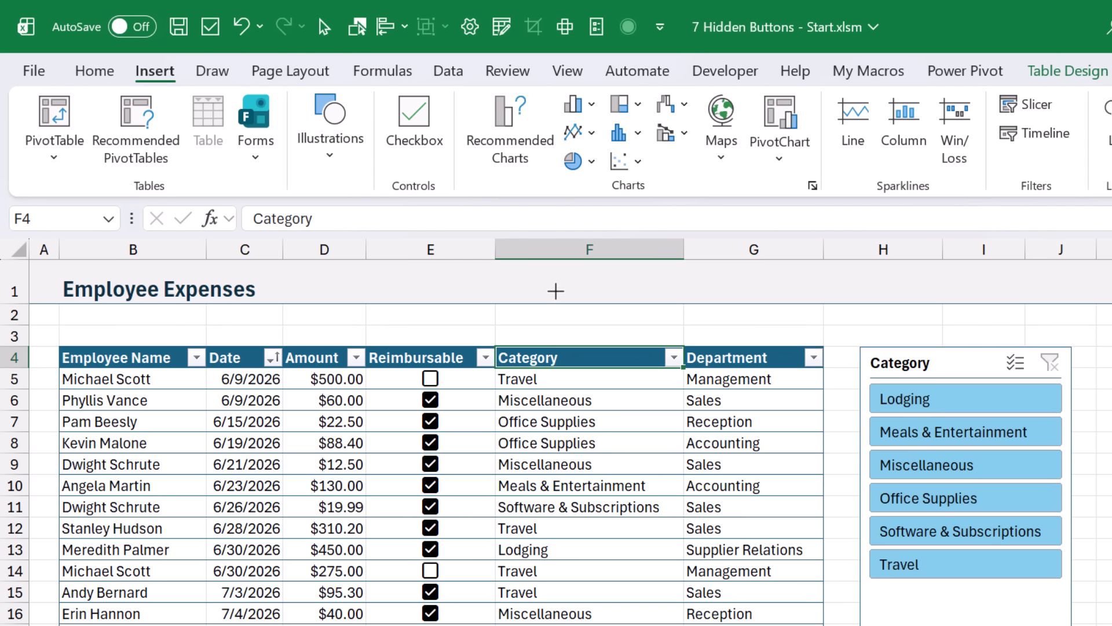
drag(559, 279, 689, 303)
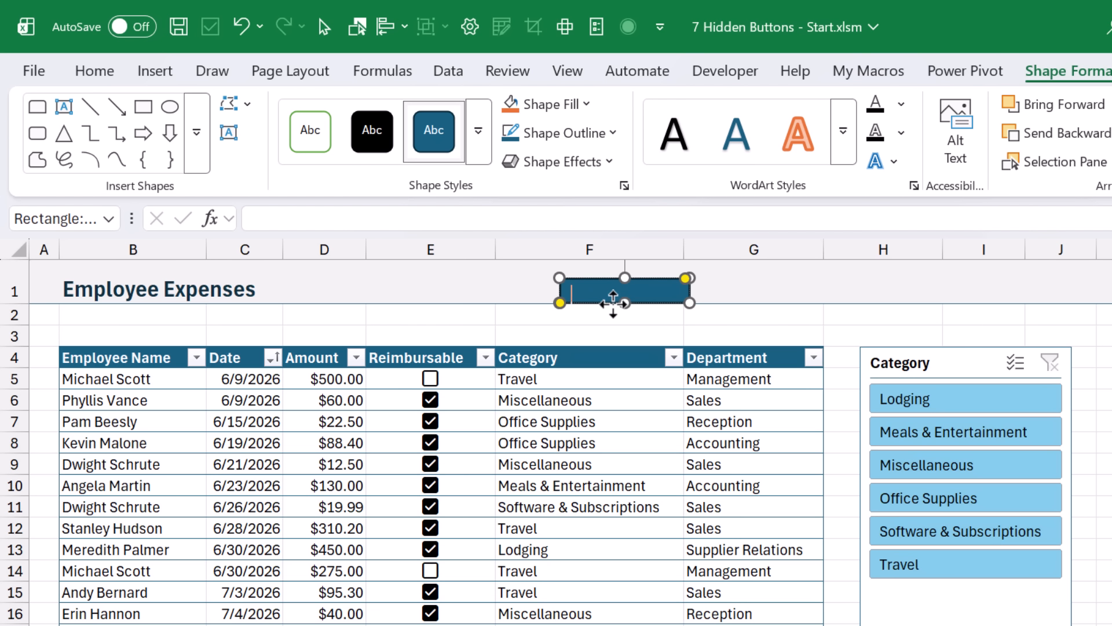
text(Employee Report)
mouse_move(689, 278)
mouse_down()
mouse_move(712, 268)
mouse_move(701, 276)
mouse_up()
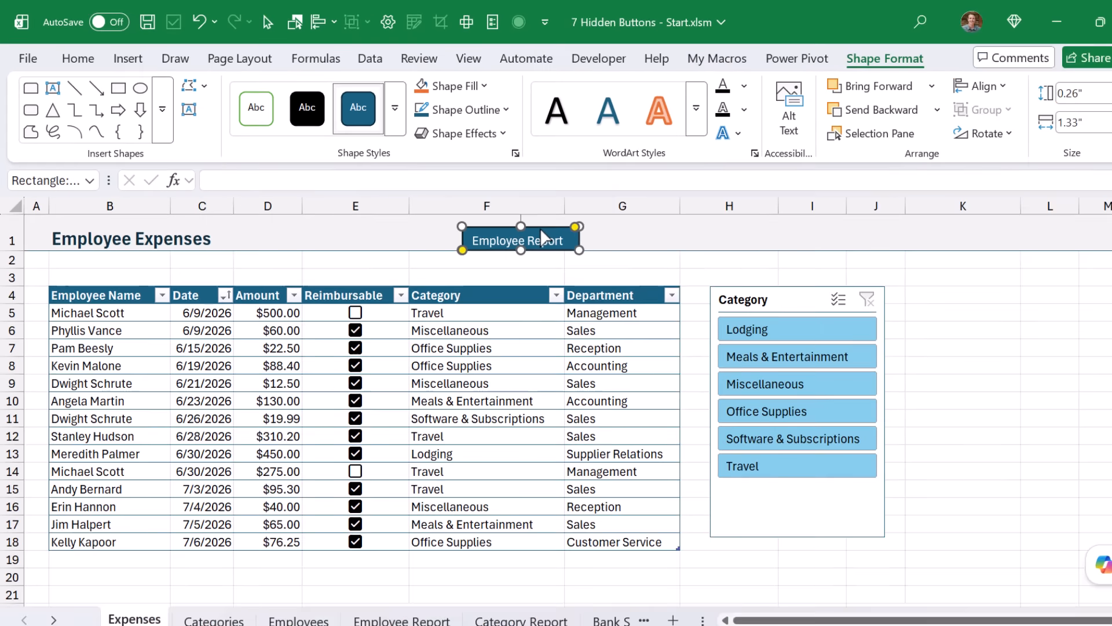
key(ctrl+k)
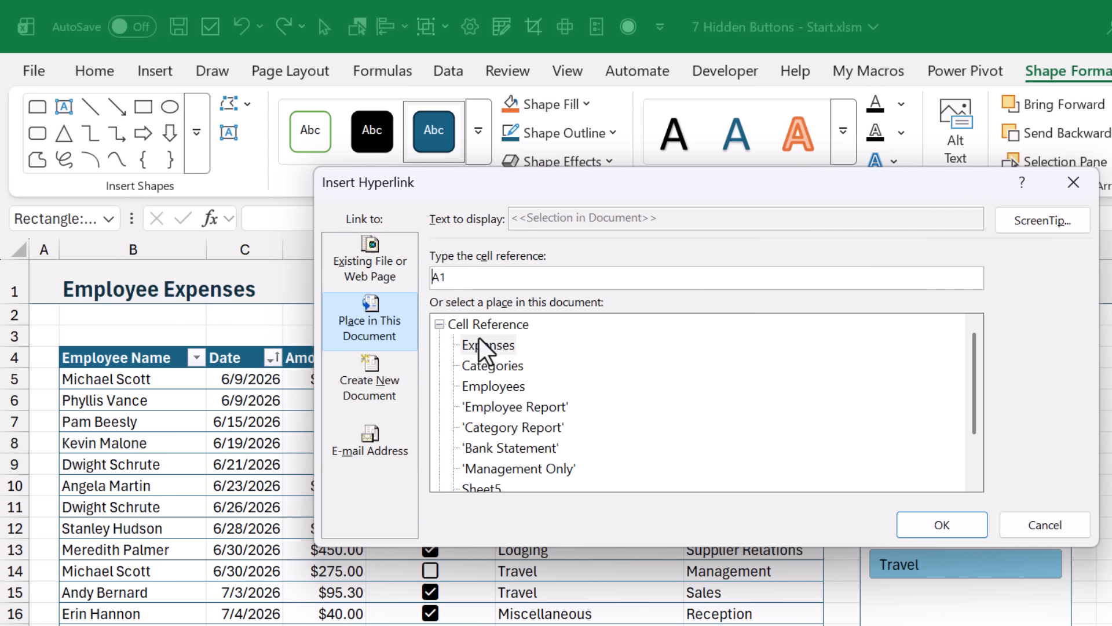
Step: Link the button to the Employee Report sheet in this document
click(495, 408)
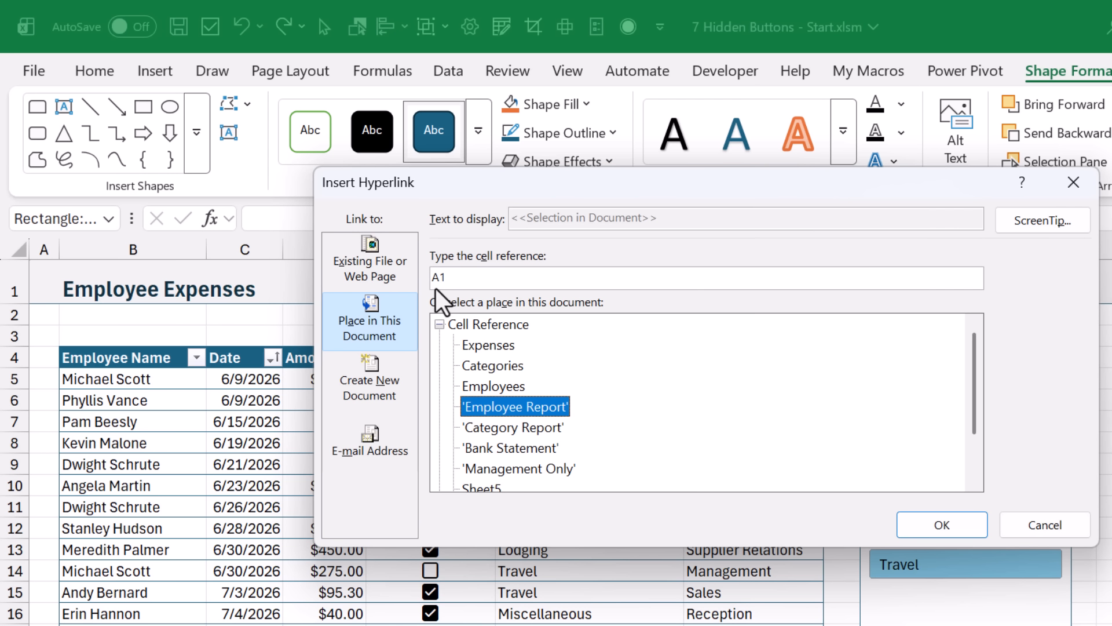
click(912, 526)
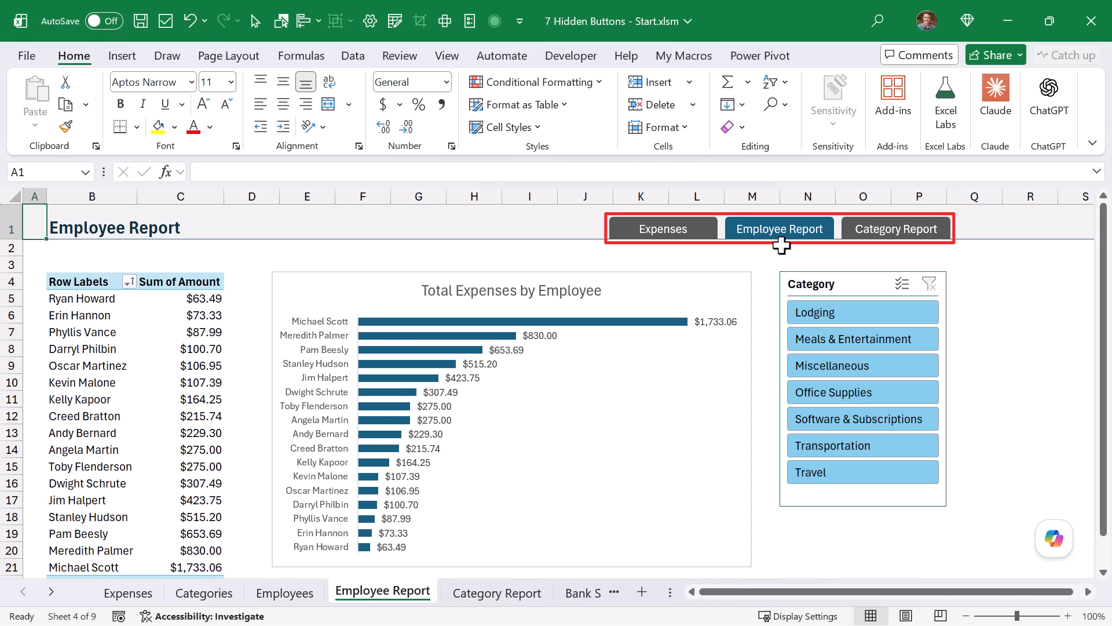
Step: Jump to the Category Report sheet via its navigation button
click(895, 230)
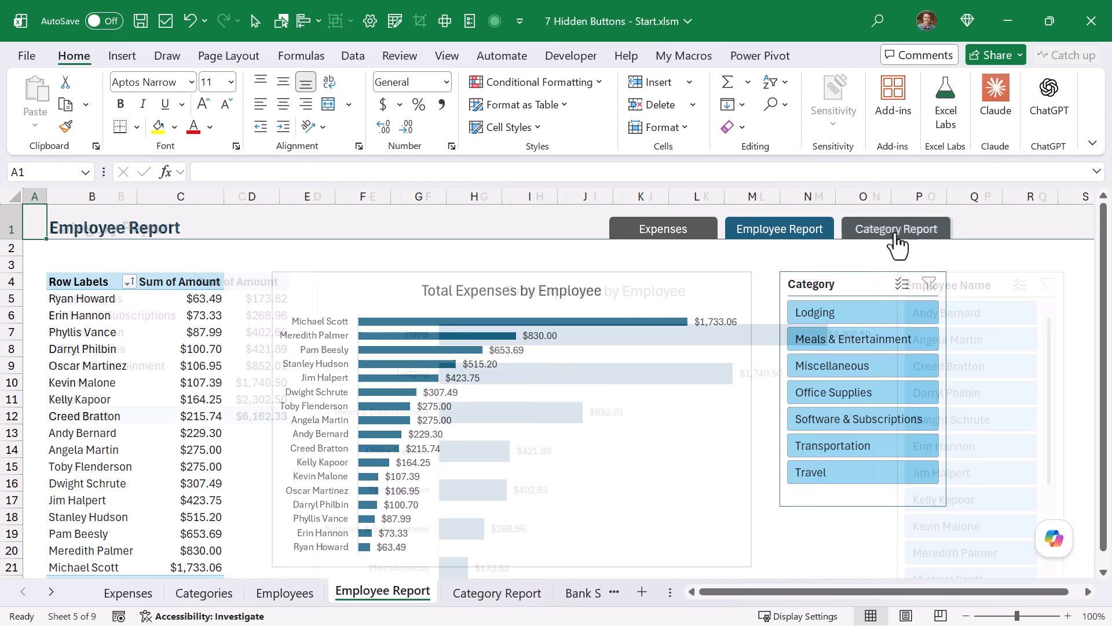